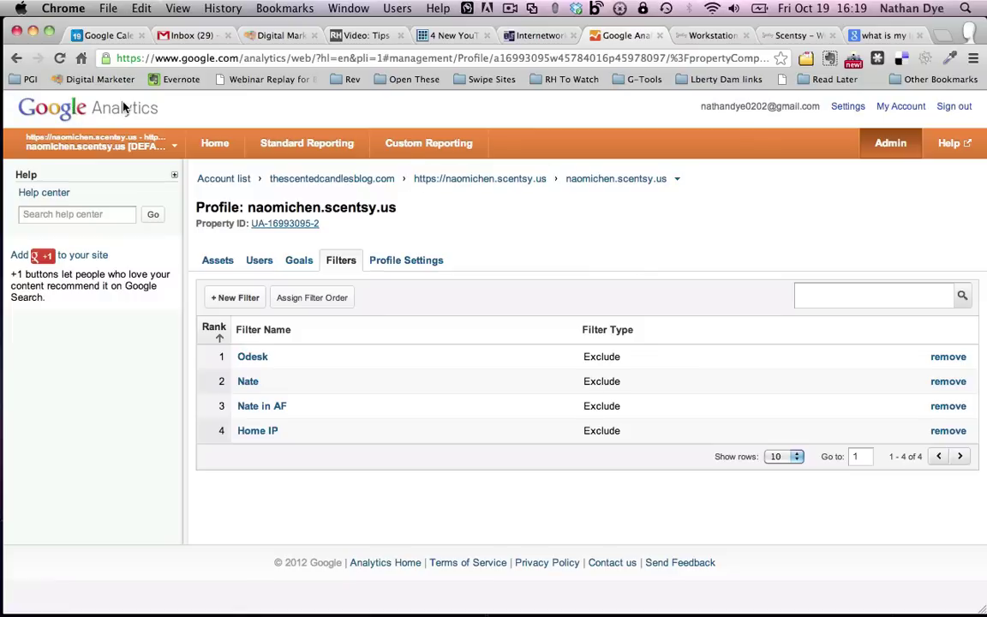
# Search the web for "google analytics"
pyautogui.click(484, 58)
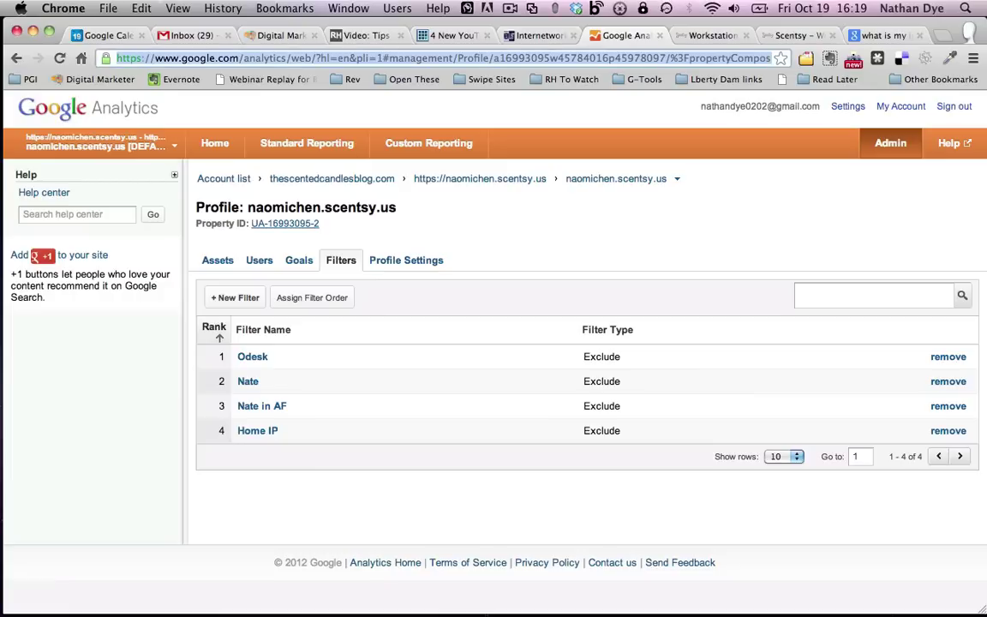
pyautogui.write('google analy')
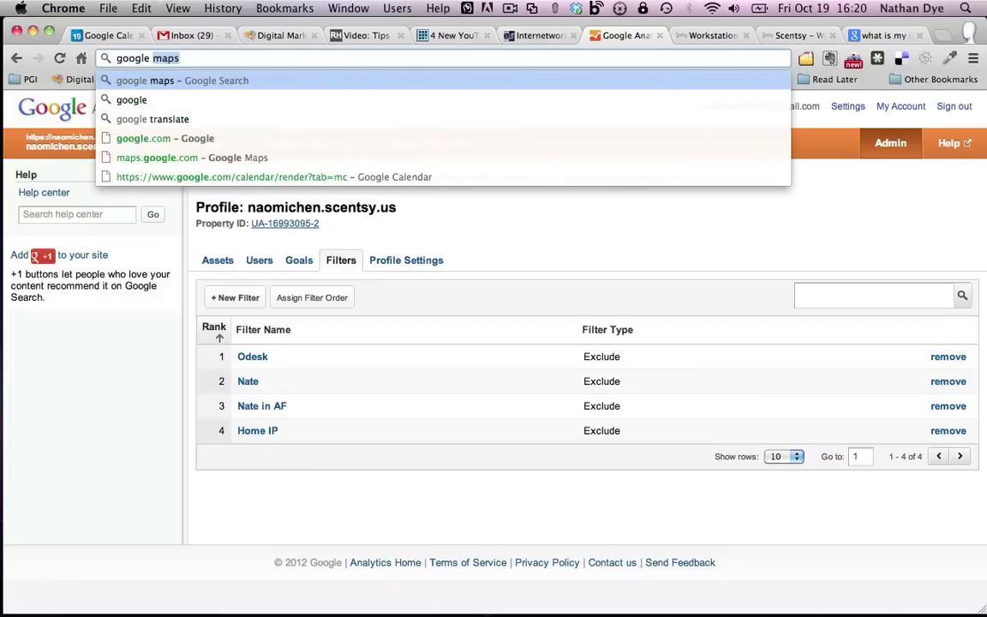
pyautogui.write('tic')
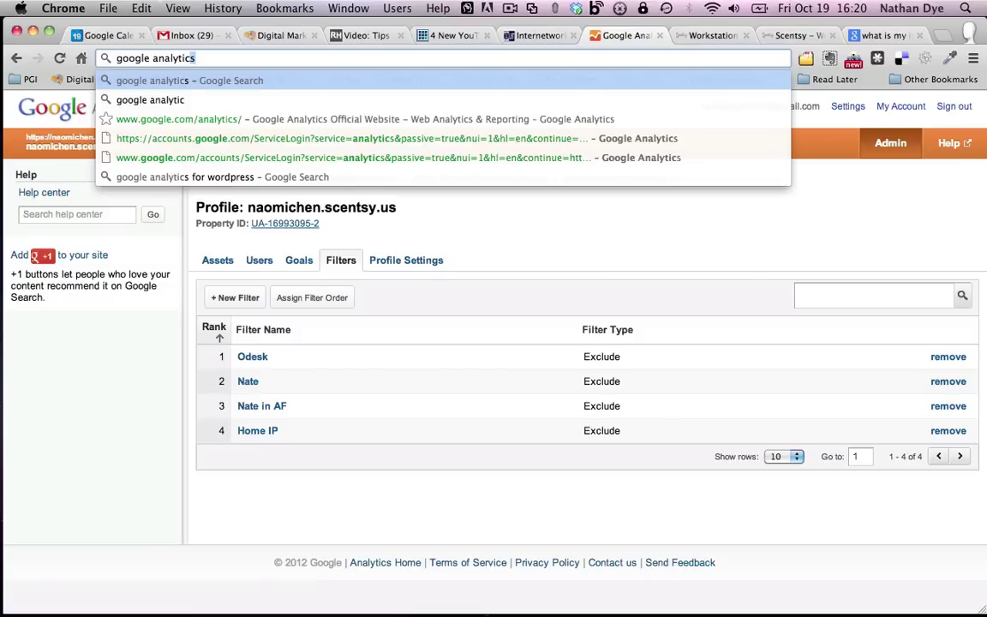
pyautogui.press('Return')
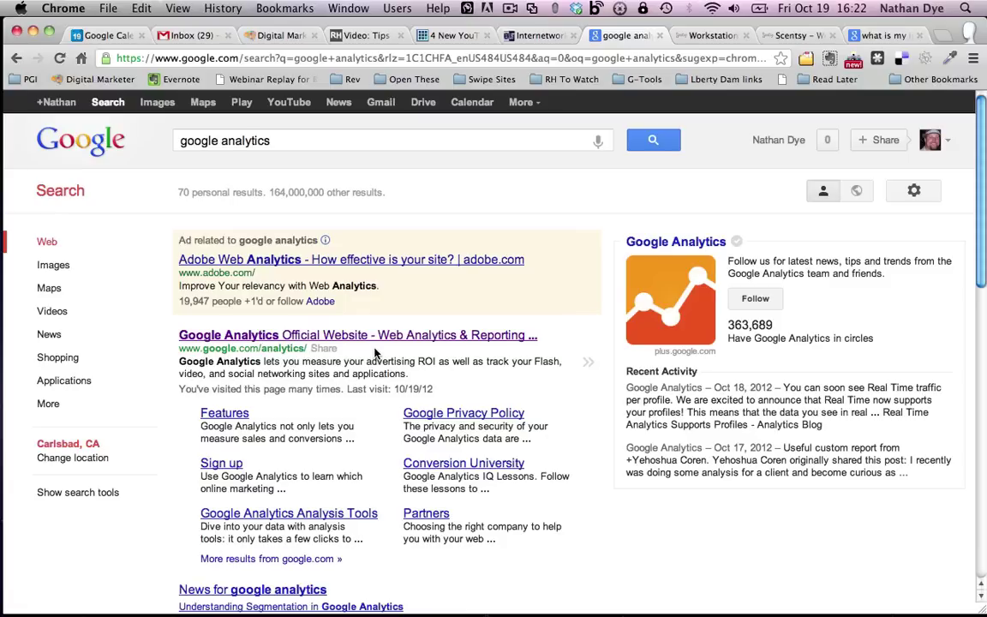
# Sign out of the Google account and sign back in with the saved credentials
pyautogui.click(948, 143)
pyautogui.click(936, 297)
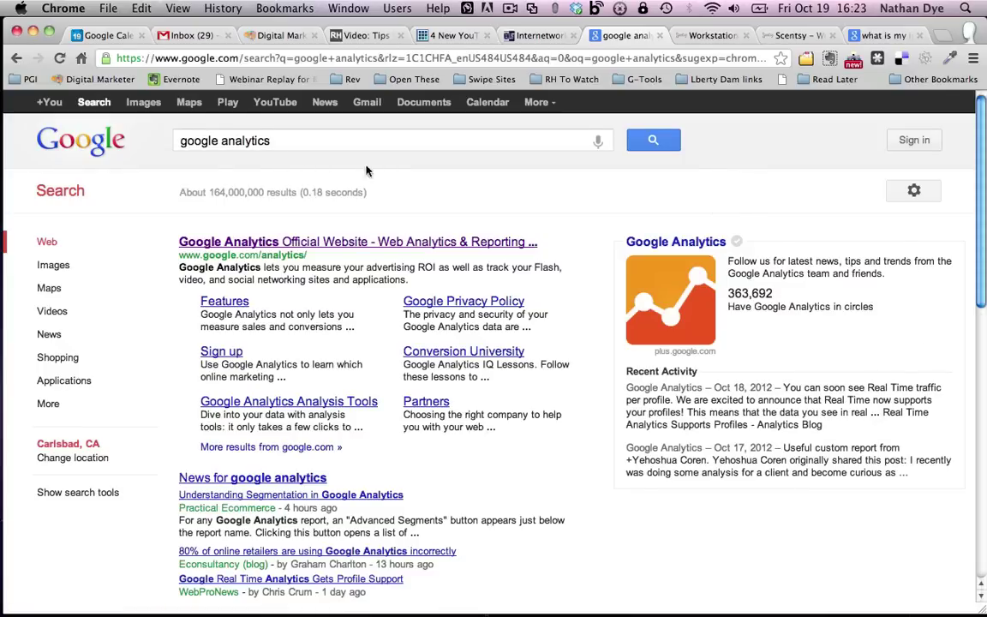
pyautogui.click(930, 141)
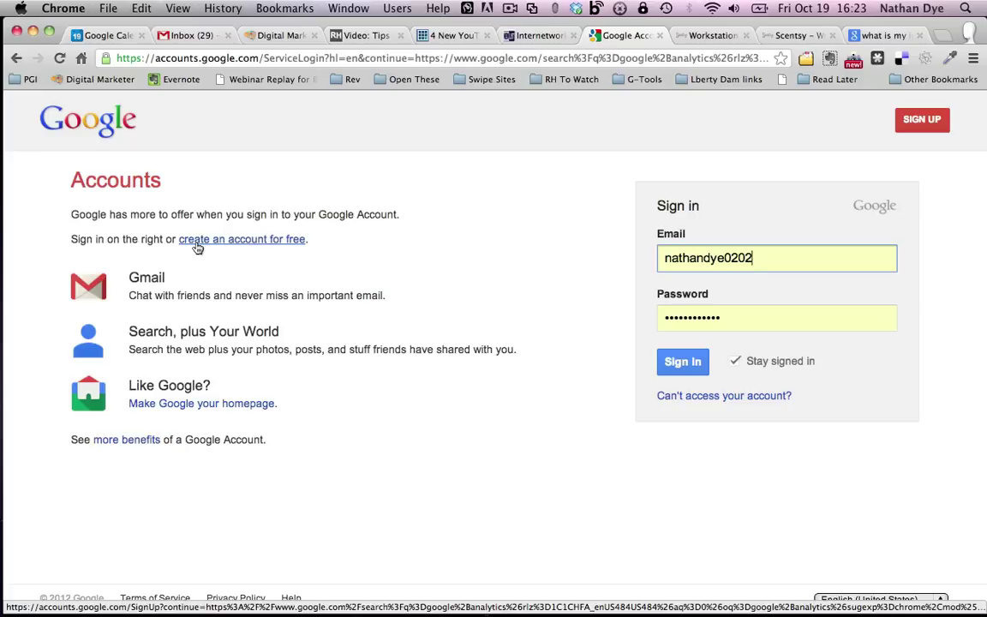
pyautogui.moveTo(334, 247); pyautogui.dragTo(131, 244)
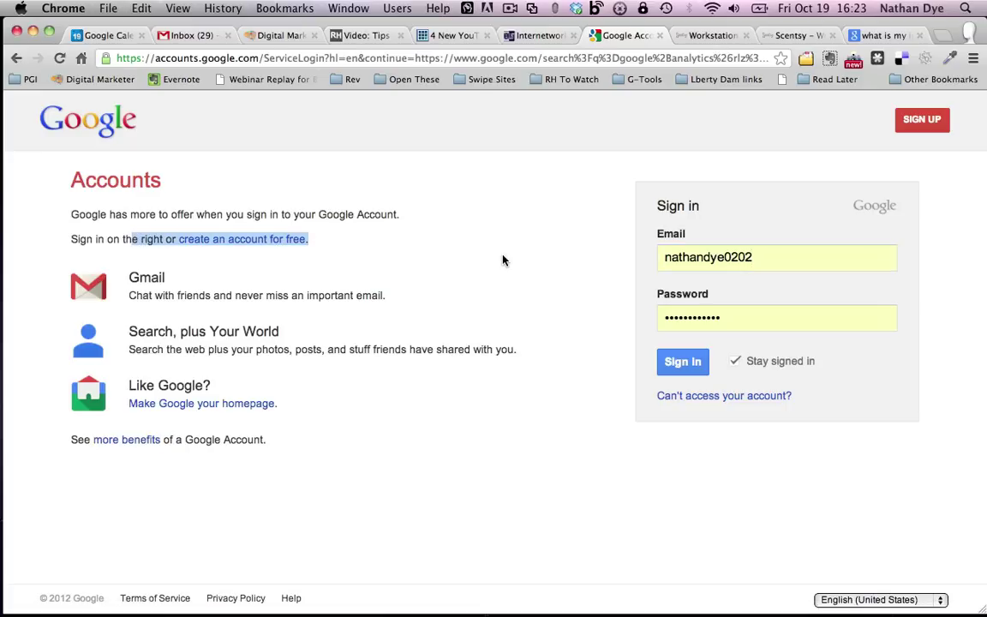
pyautogui.click(683, 362)
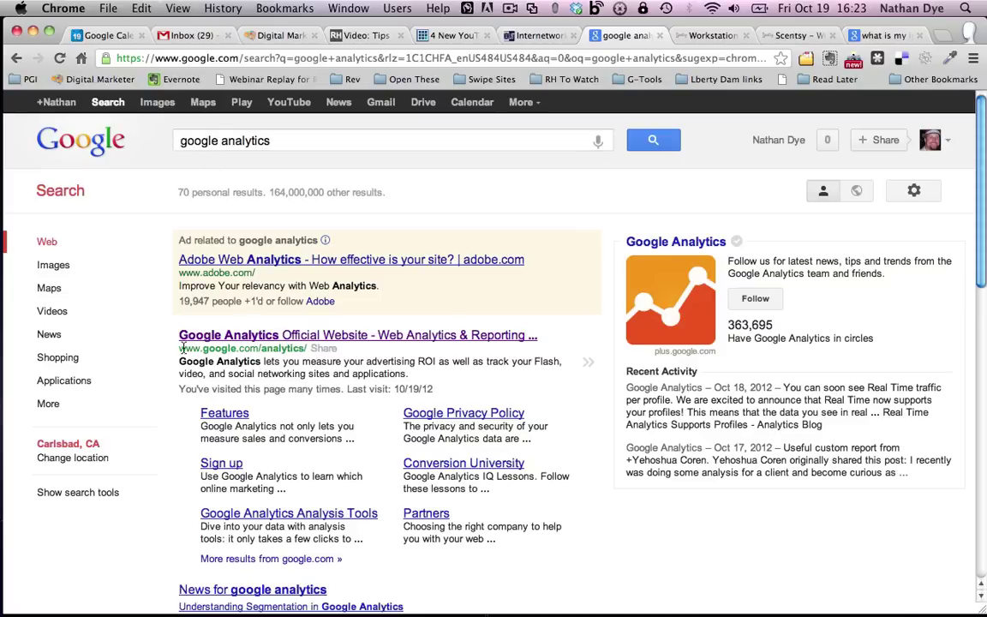
# Open the Google Analytics official website from the search results and sign in to Analytics
pyautogui.moveTo(177, 332); pyautogui.dragTo(306, 350)
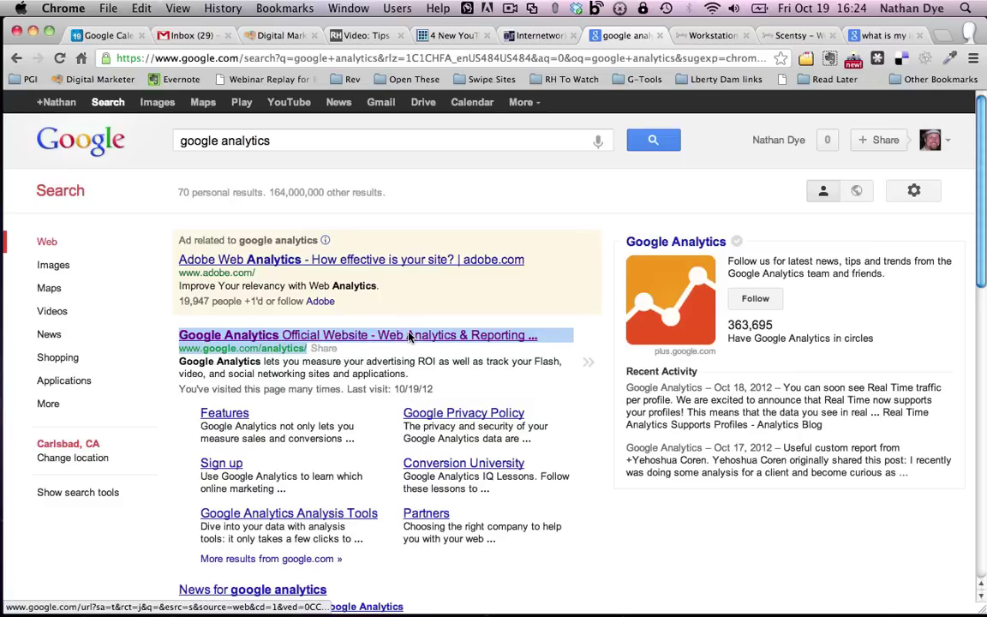
pyautogui.click(480, 338)
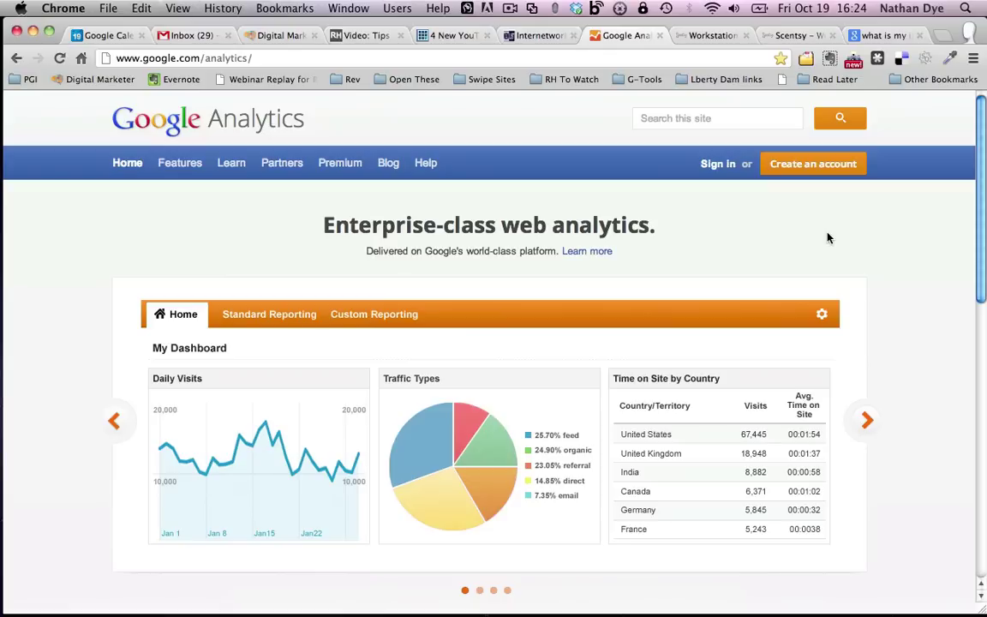
pyautogui.click(716, 164)
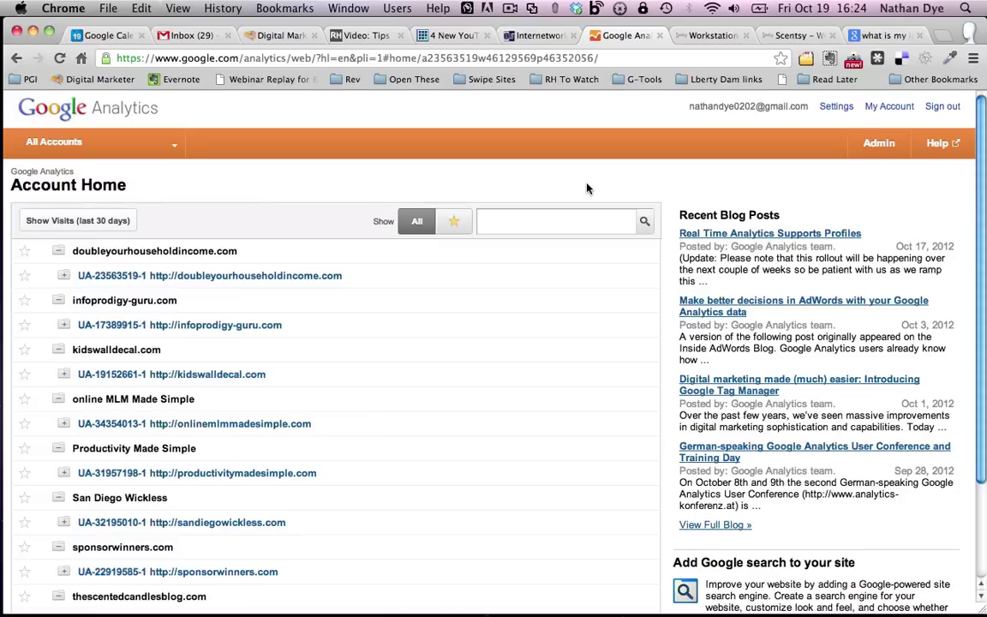
pyautogui.click(878, 145)
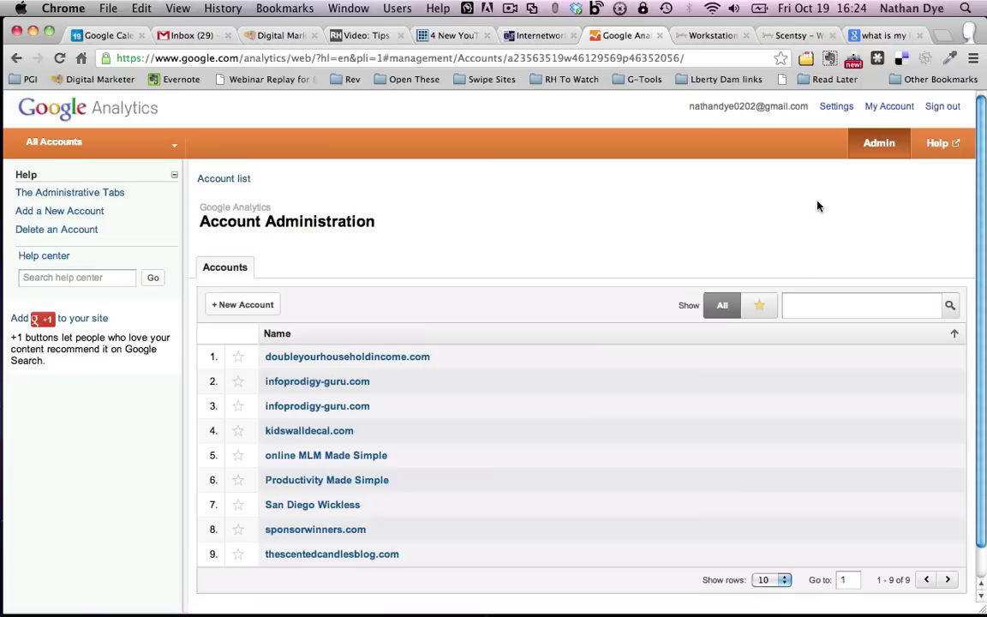
pyautogui.click(243, 306)
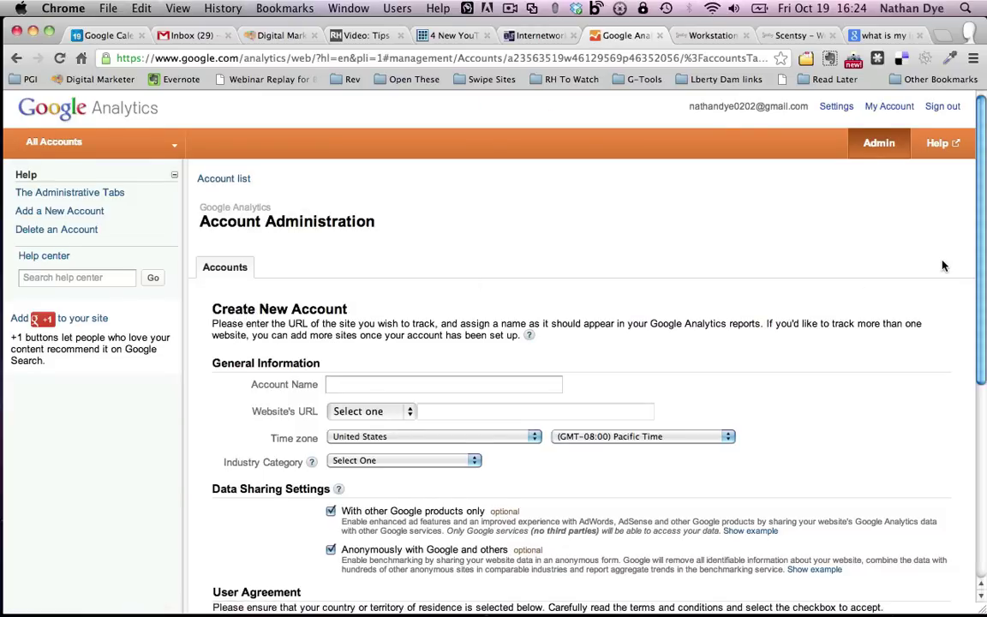
pyautogui.scroll(-1, 942, 265)
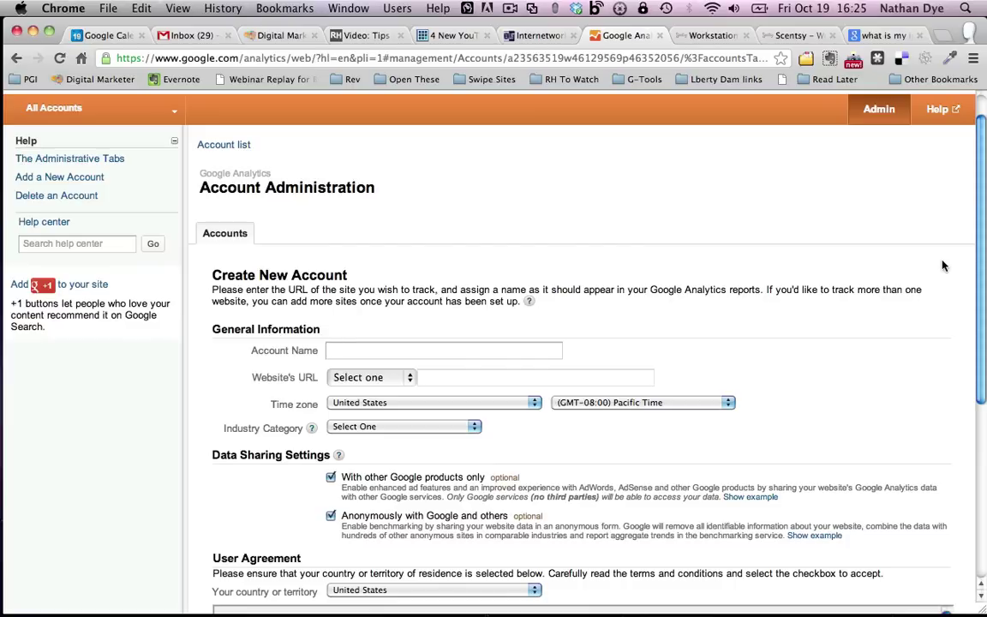
pyautogui.scroll(-1, 942, 266)
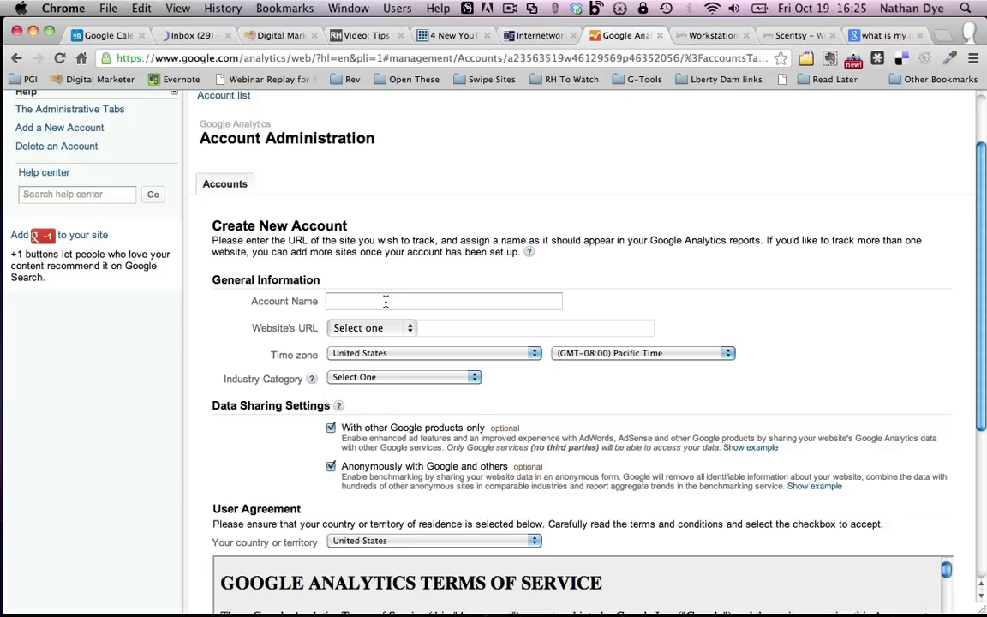
pyautogui.write('My Scentsy Site')
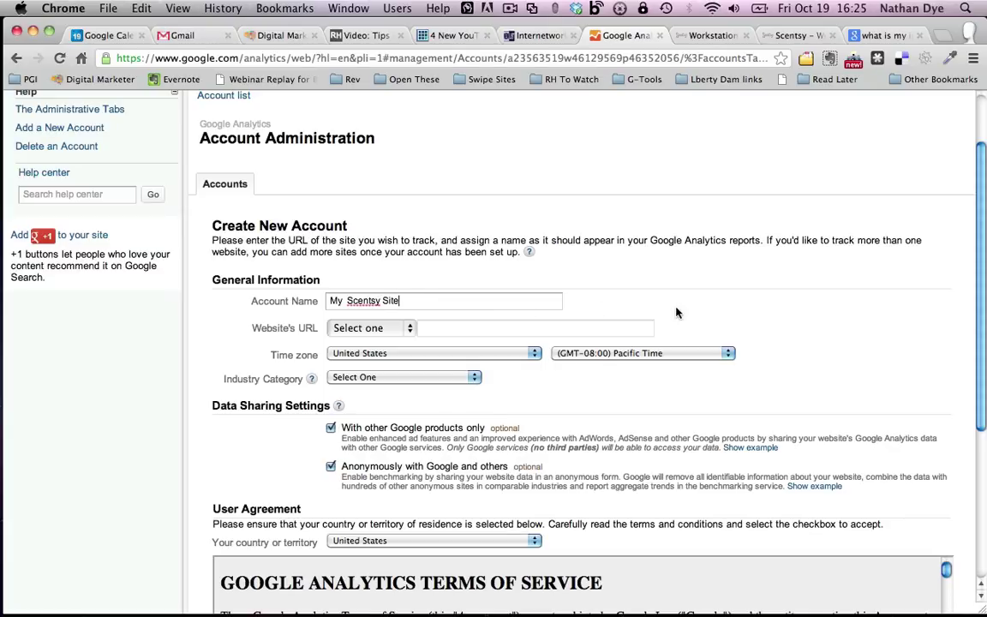
pyautogui.click(409, 328)
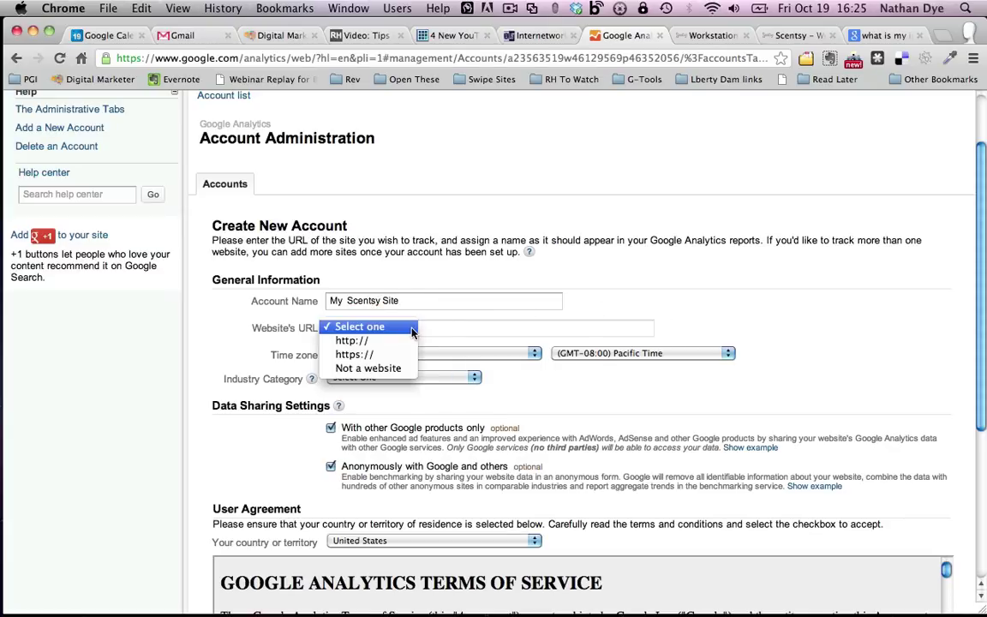
pyautogui.click(375, 356)
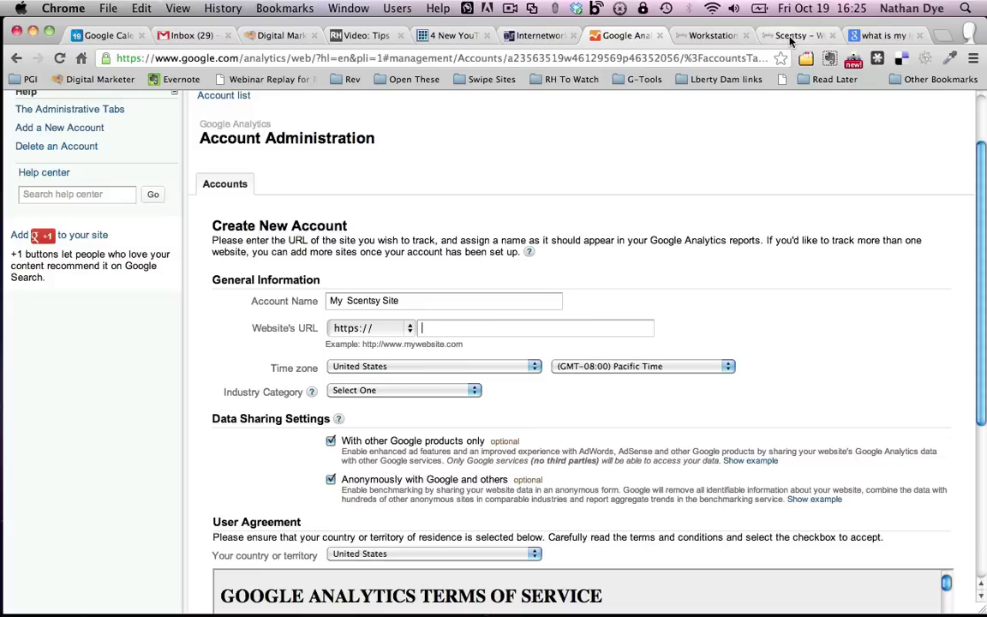
# Load the consultant's personal scentsy.us site in a new browser tab, shortening the address to end in /Scentsy
pyautogui.click(943, 37)
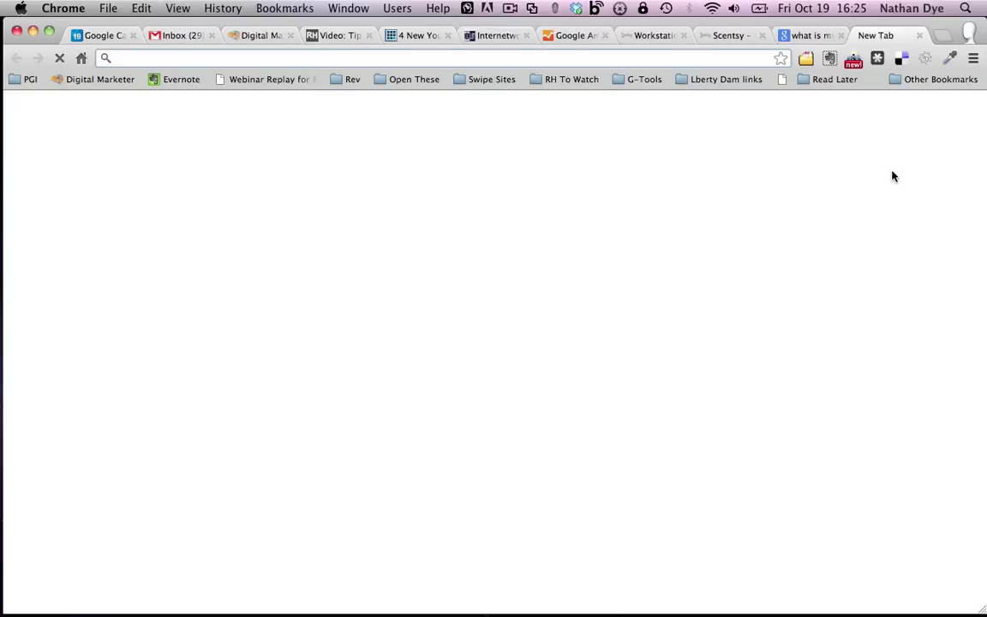
pyautogui.write('naomichen.scentsy.us')
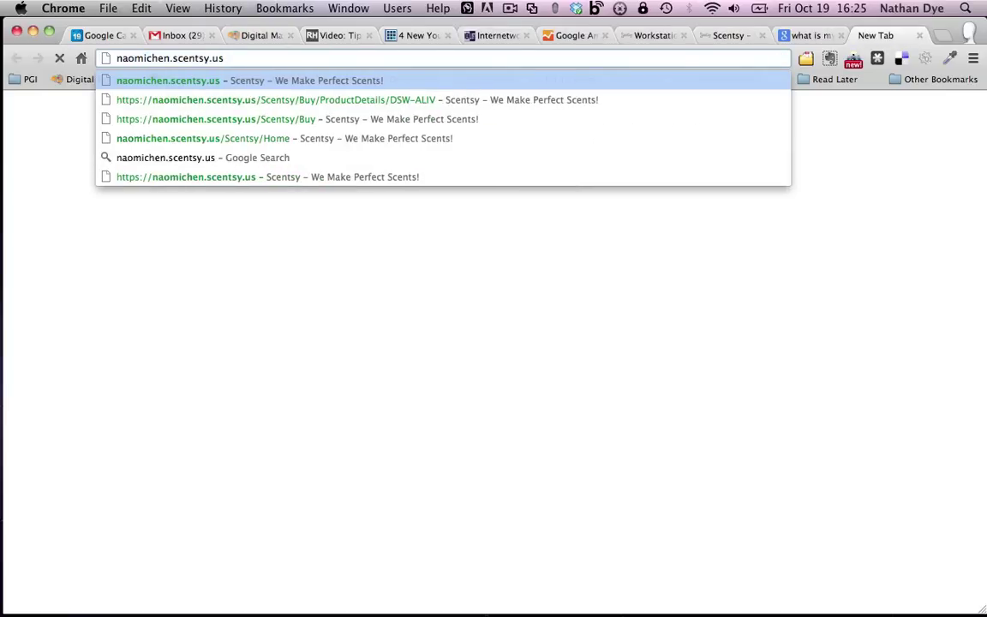
pyautogui.press('Return')
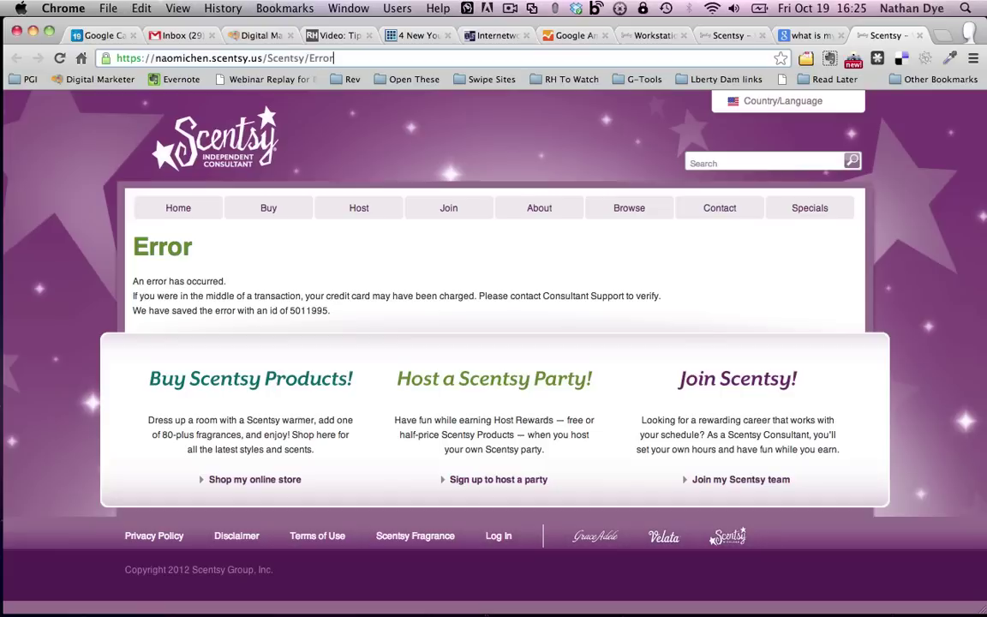
pyautogui.press('BackSpace')
pyautogui.press('BackSpace')
pyautogui.press('BackSpace')
pyautogui.press('BackSpace')
pyautogui.press('BackSpace')
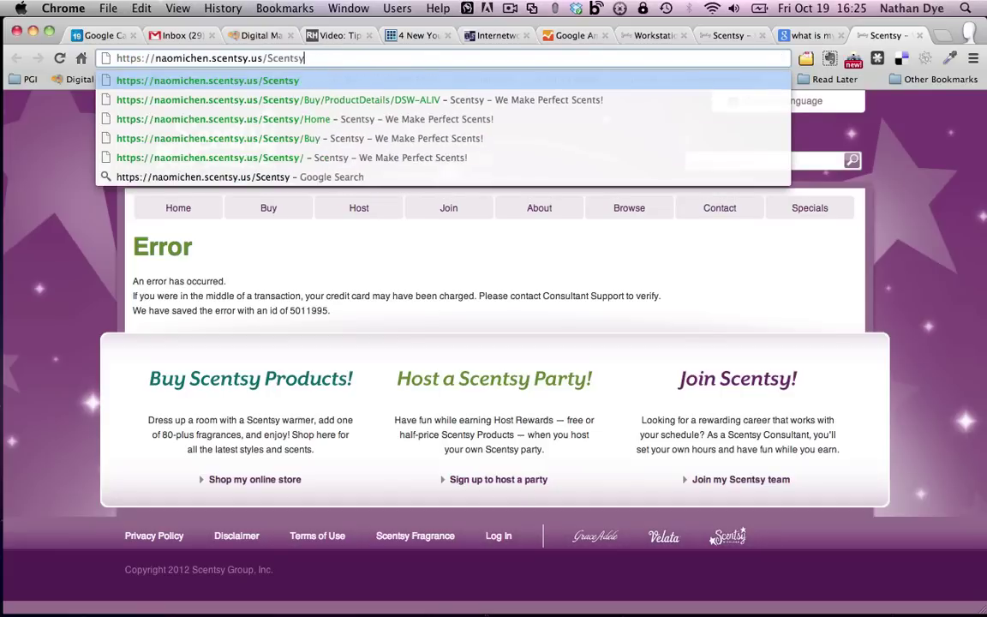
pyautogui.press('Return')
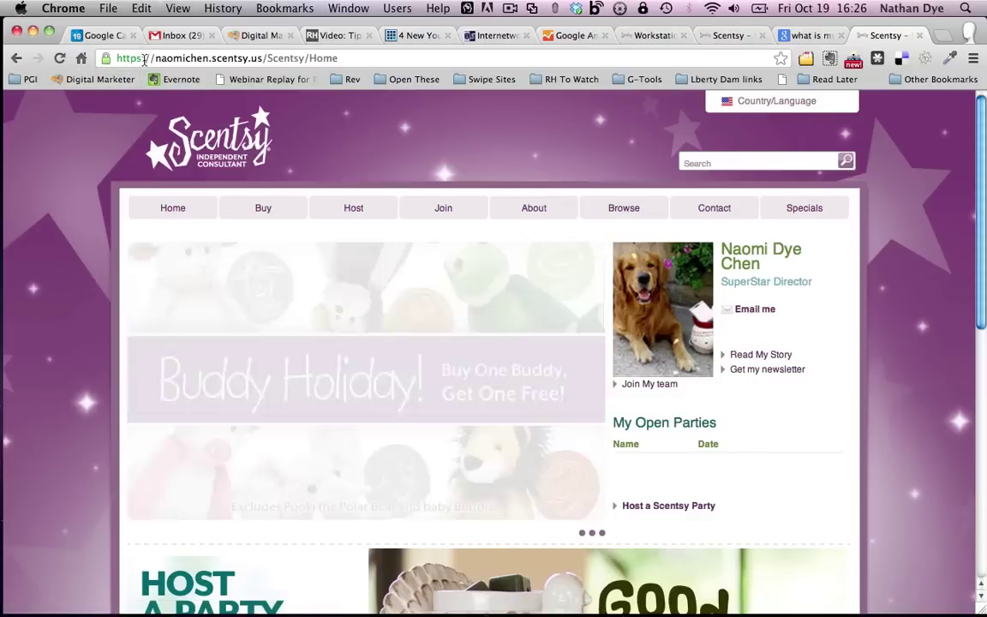
pyautogui.moveTo(142, 58); pyautogui.dragTo(101, 58)
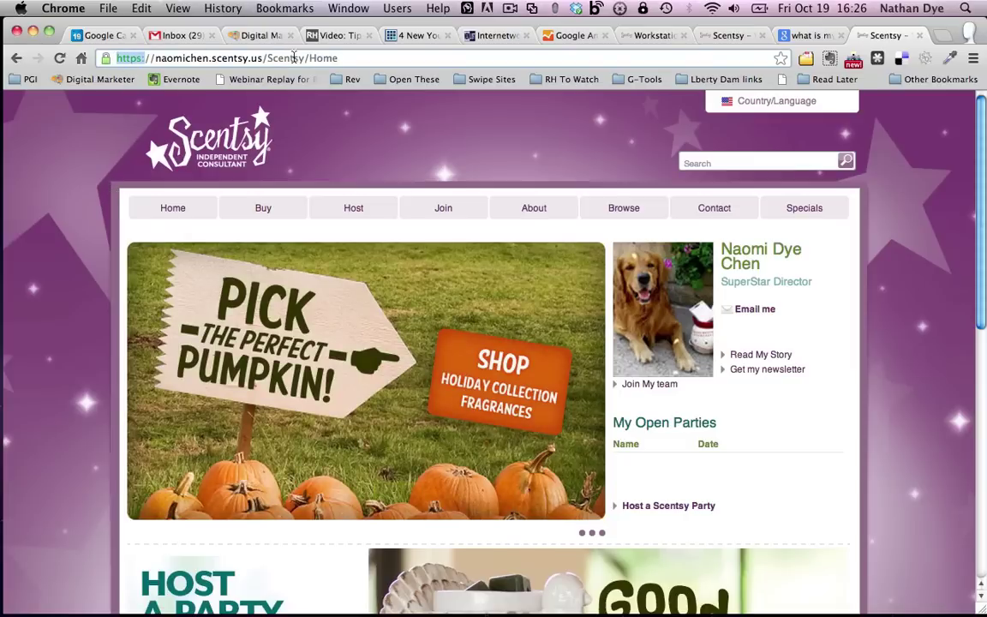
pyautogui.moveTo(336, 58); pyautogui.dragTo(147, 60)
pyautogui.press('super+c')
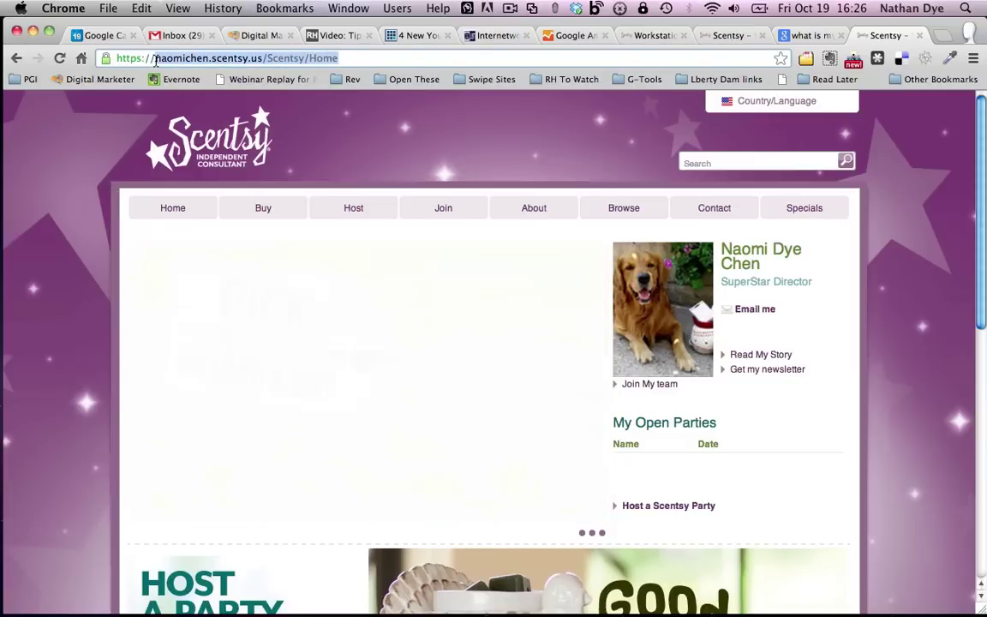
pyautogui.rightClick(170, 56)
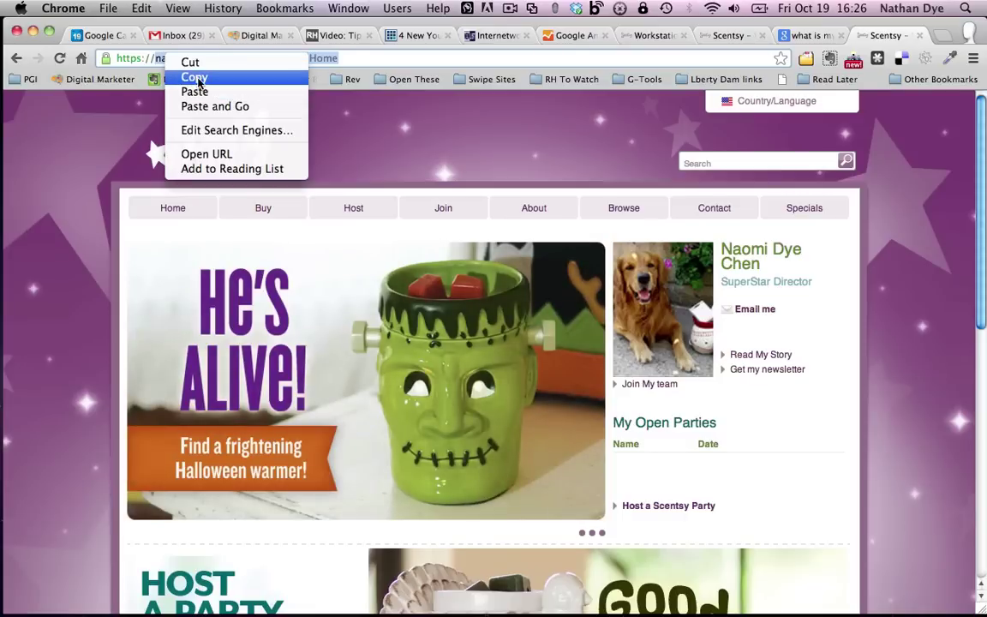
pyautogui.click(194, 77)
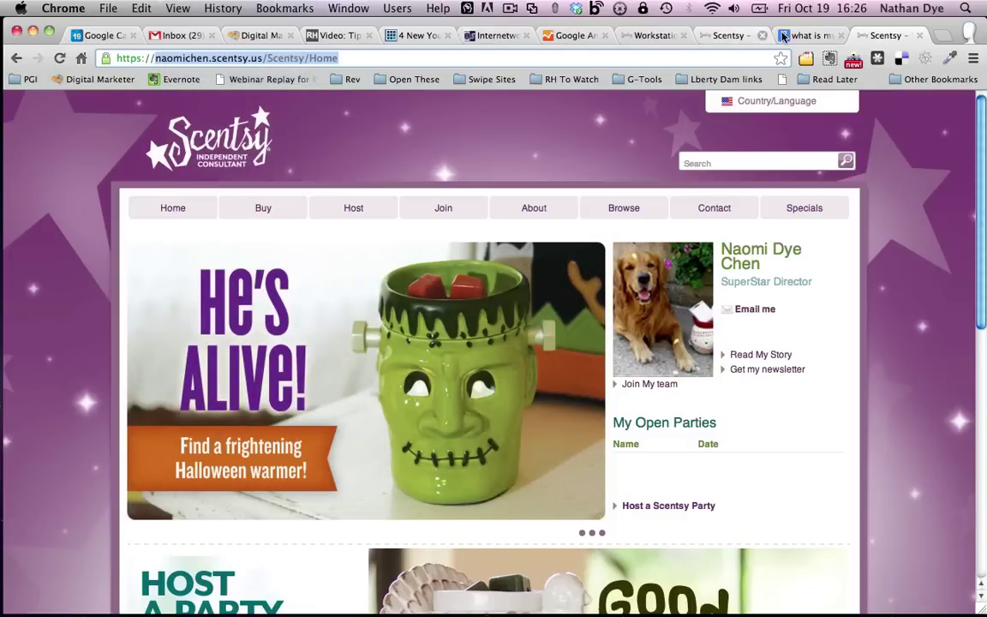
pyautogui.click(566, 36)
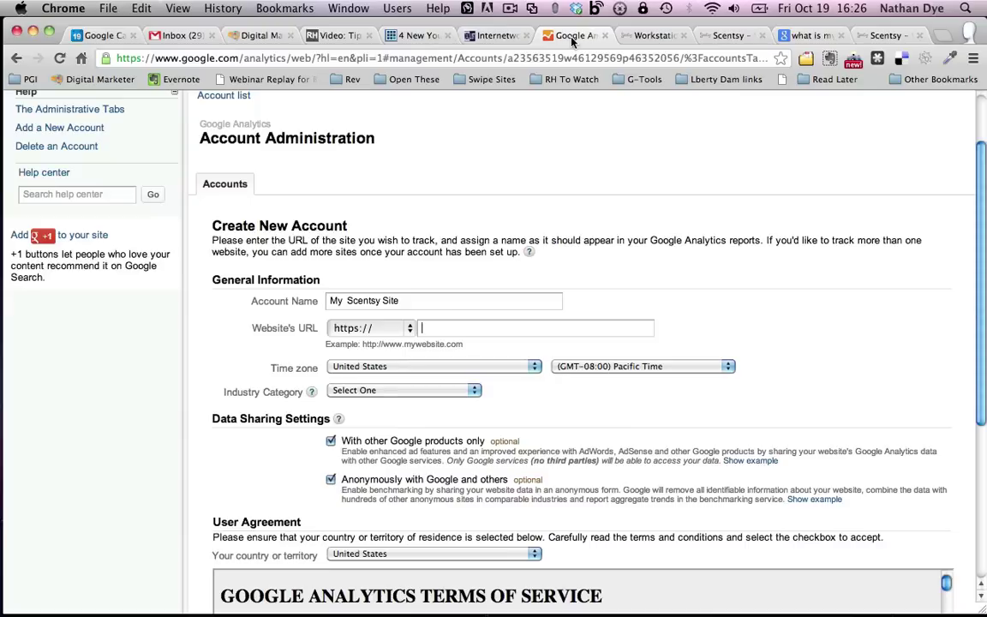
pyautogui.rightClick(446, 329)
pyautogui.click(472, 397)
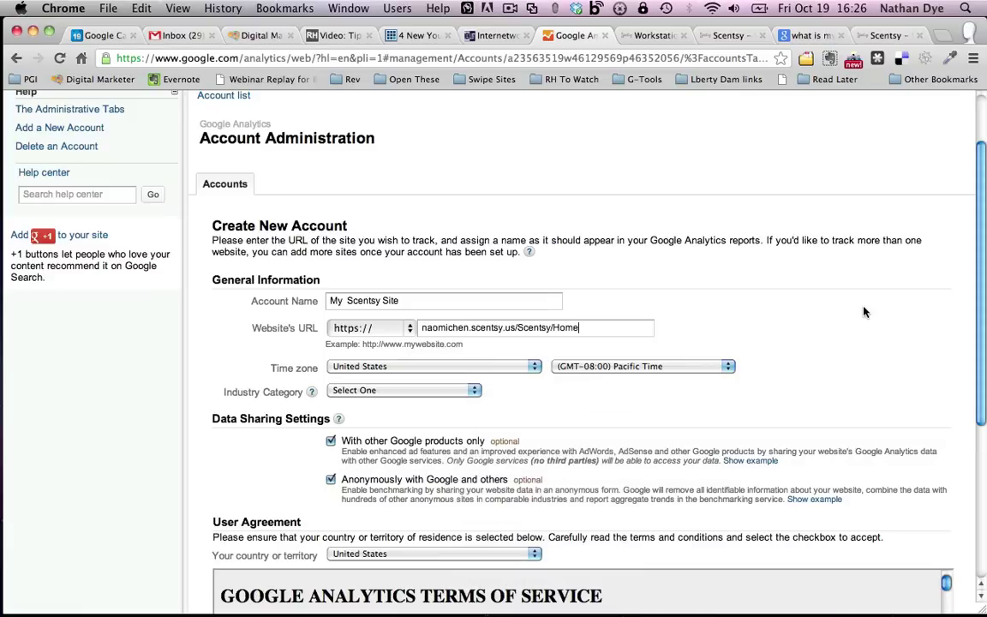
# Review the website URL protocol and address, the time zone, the data sharing settings and the user agreement in the new account form
pyautogui.click(406, 328)
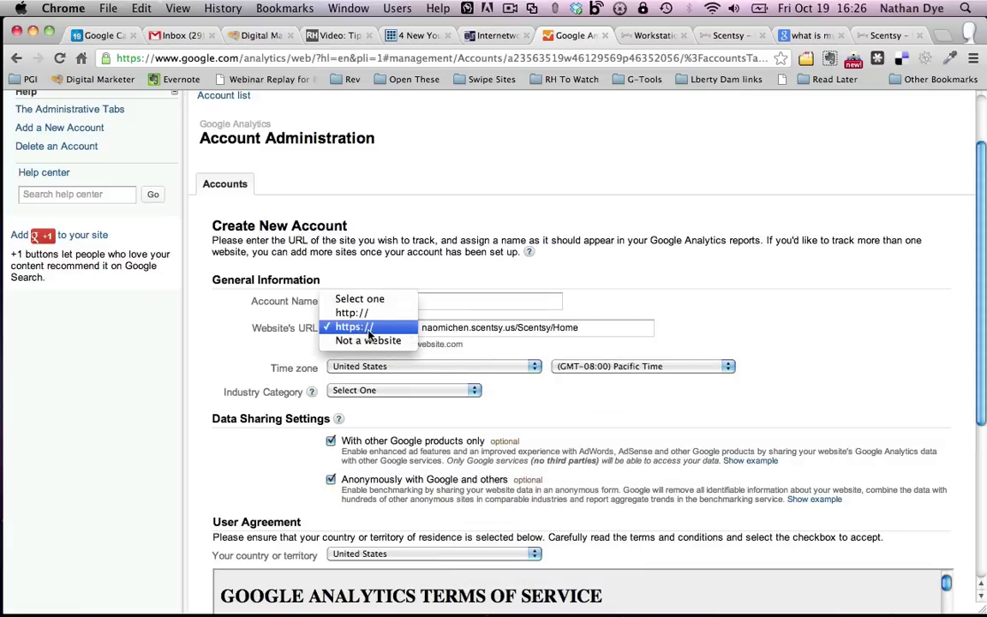
pyautogui.click(708, 286)
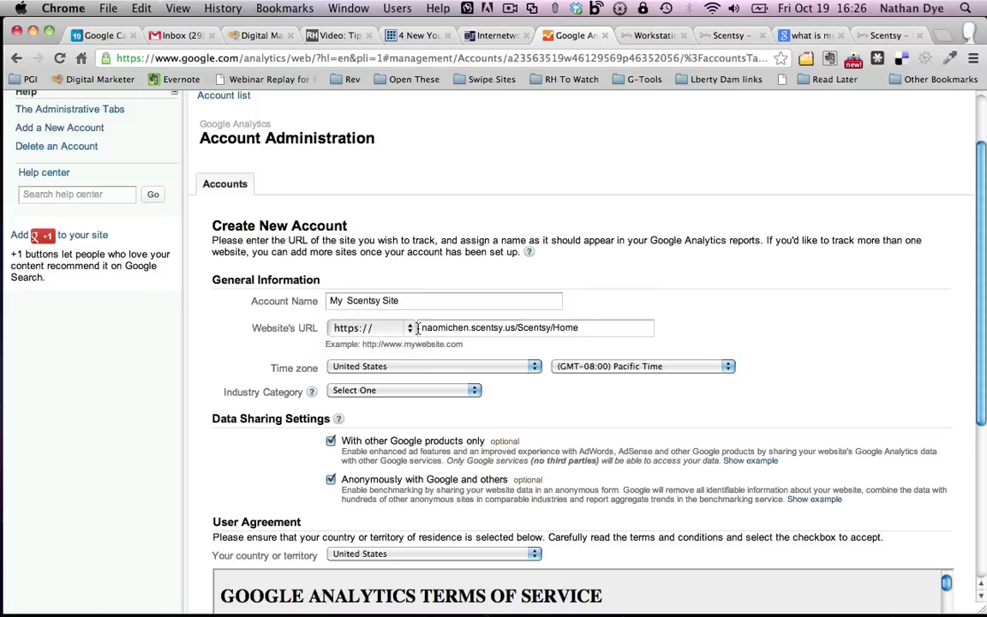
pyautogui.moveTo(422, 327); pyautogui.dragTo(584, 327)
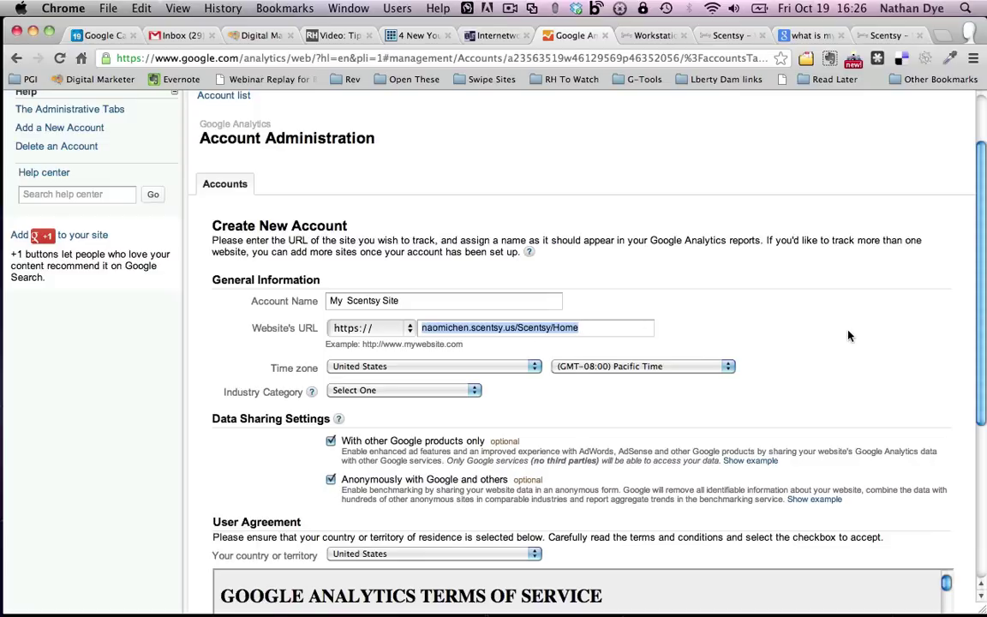
pyautogui.scroll(-1, 848, 336)
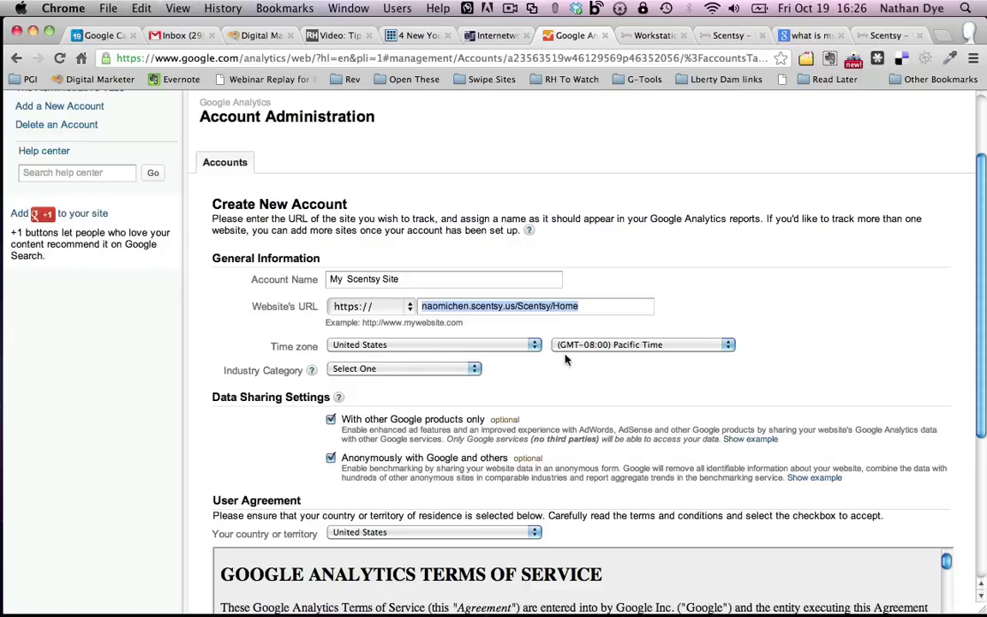
pyautogui.scroll(-1, 810, 365)
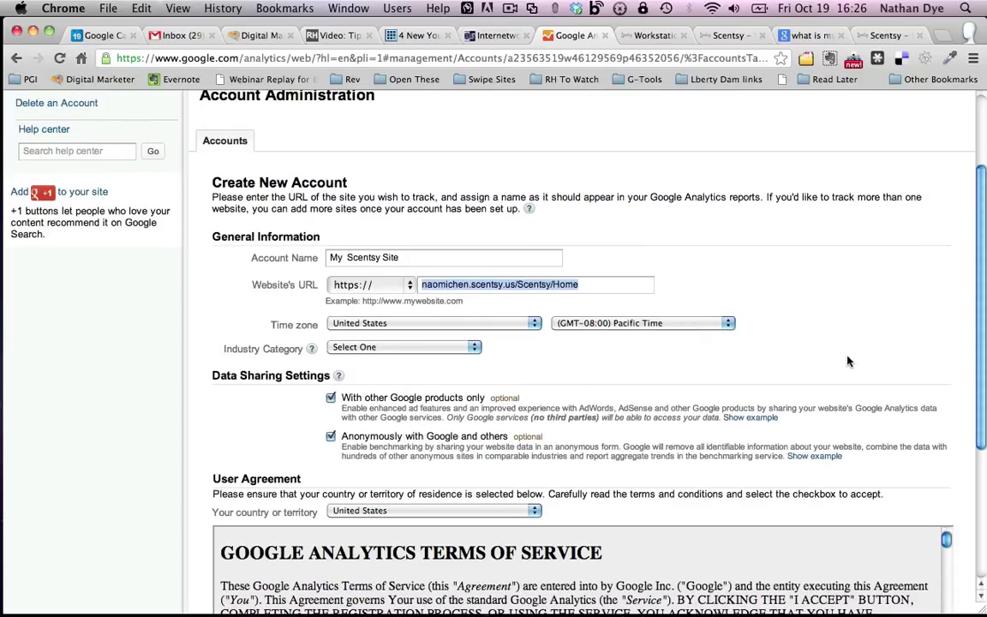
pyautogui.scroll(-4, 847, 361)
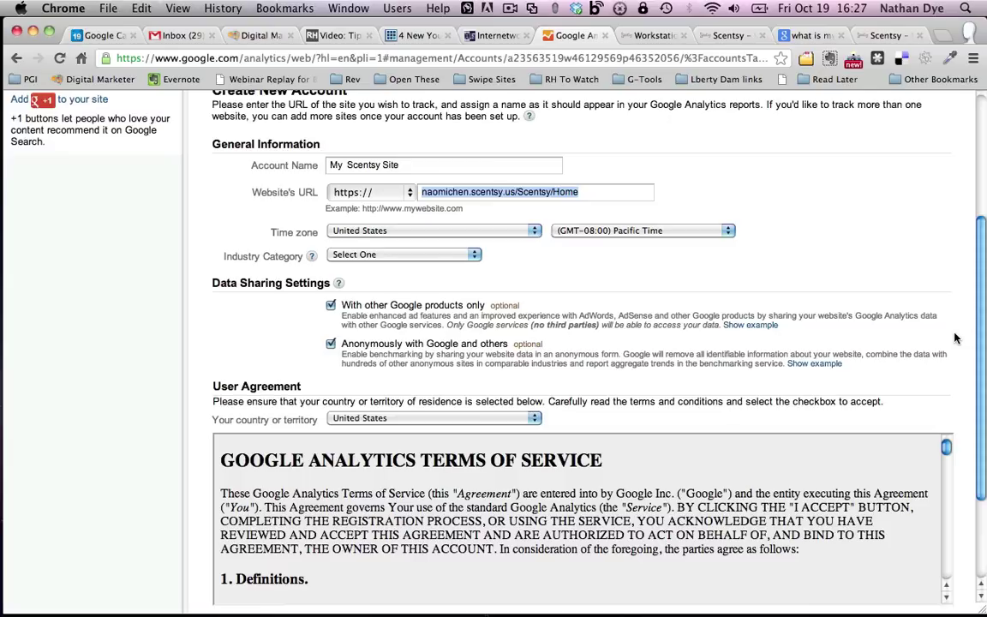
# Discard the new account form and open the profile of the consultant's existing scentsy.us property under the thescentedcandlesblog.com account
pyautogui.scroll(-4, 191, 371)
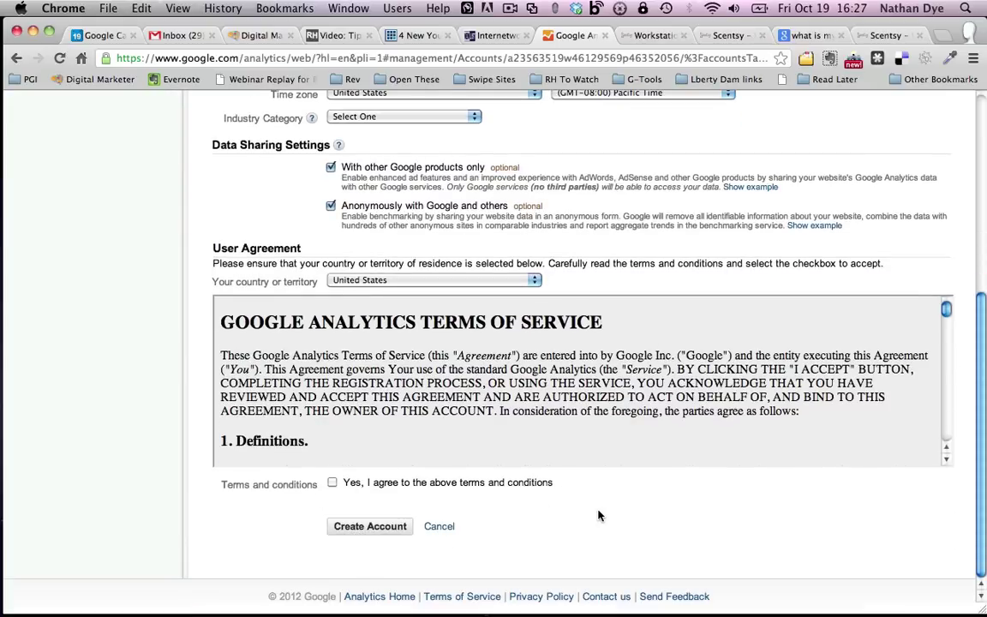
pyautogui.scroll(7, 903, 249)
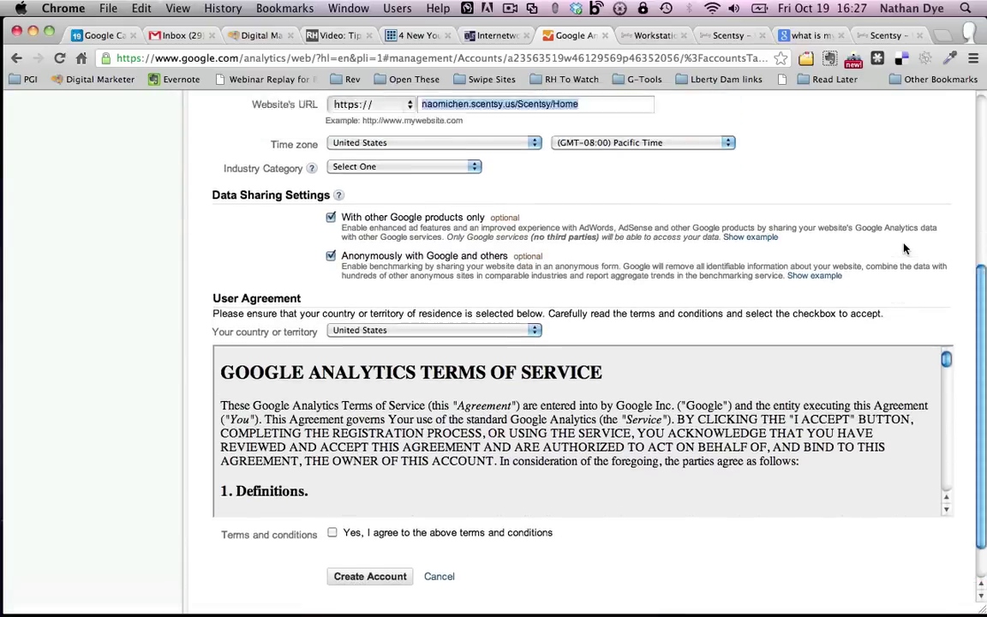
pyautogui.scroll(2, 903, 248)
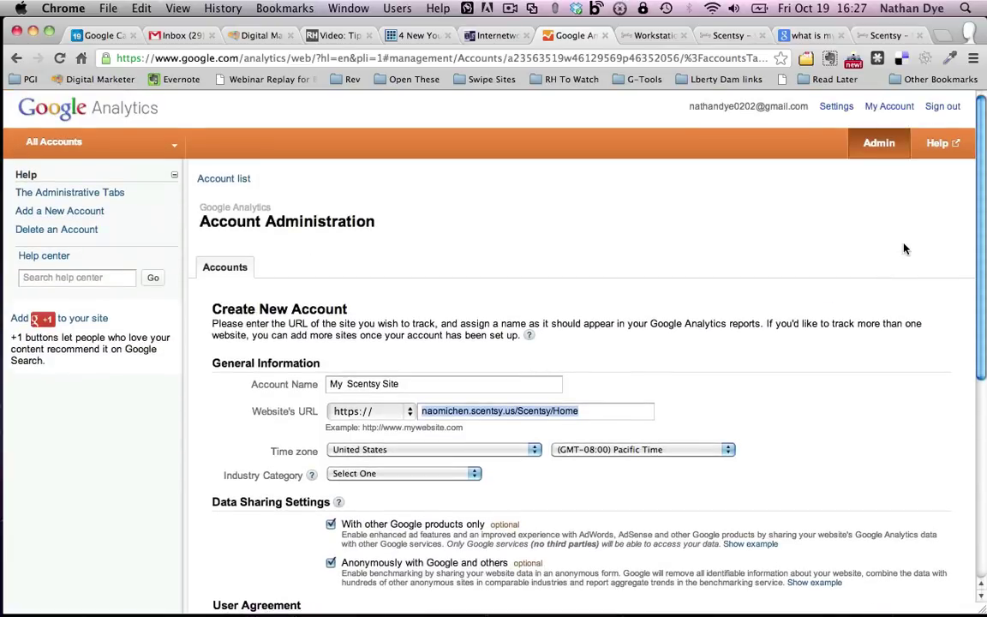
pyautogui.click(24, 144)
pyautogui.click(63, 144)
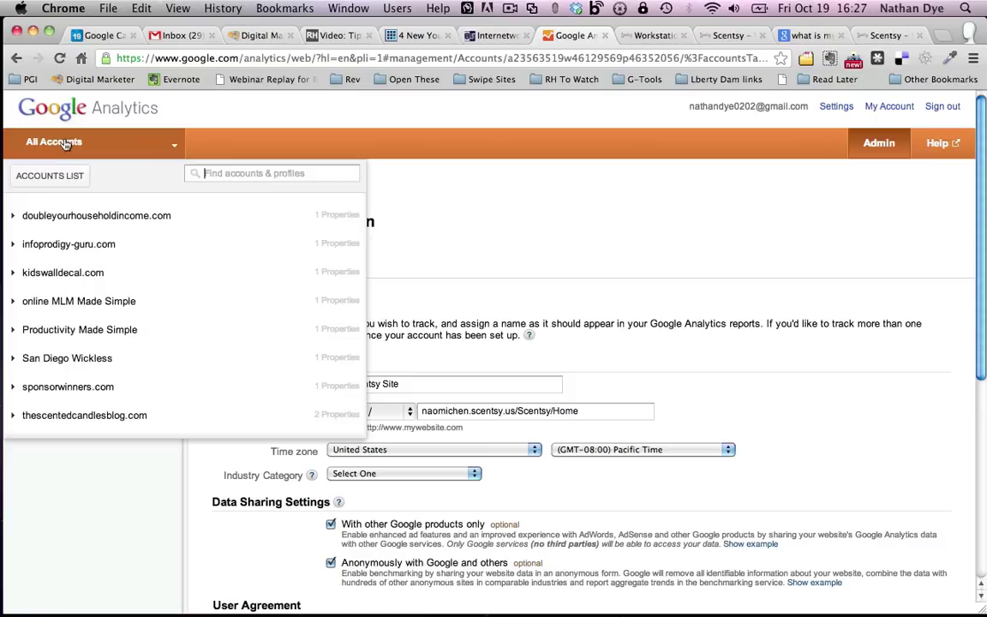
pyautogui.click(101, 414)
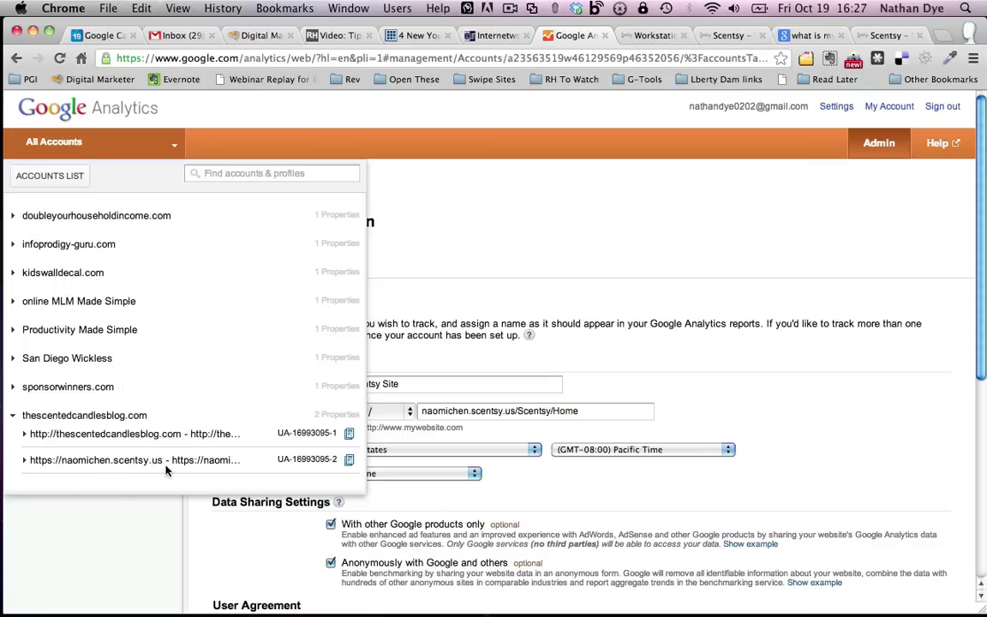
pyautogui.click(350, 461)
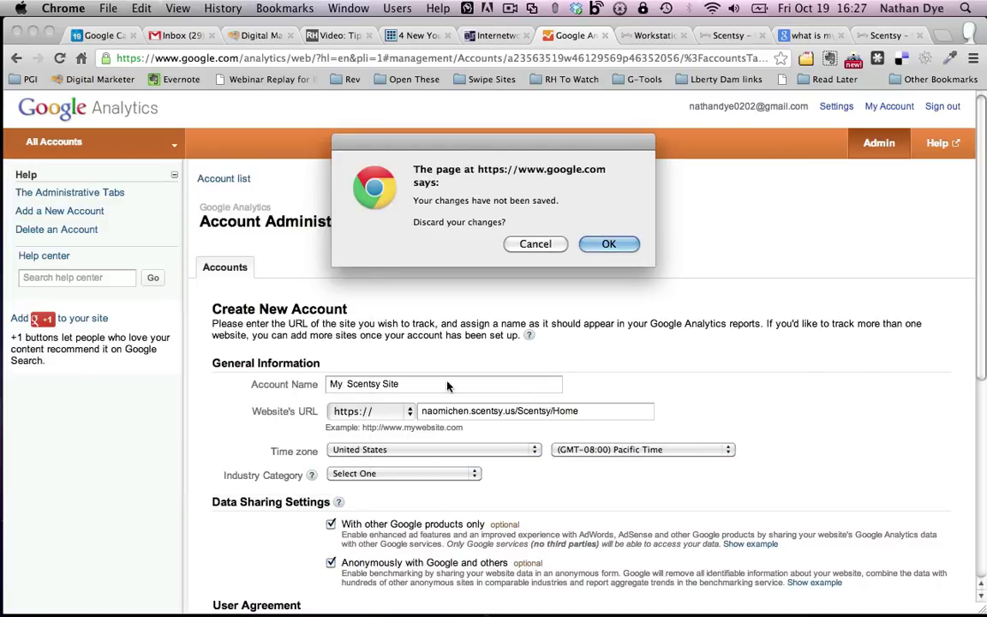
pyautogui.click(609, 245)
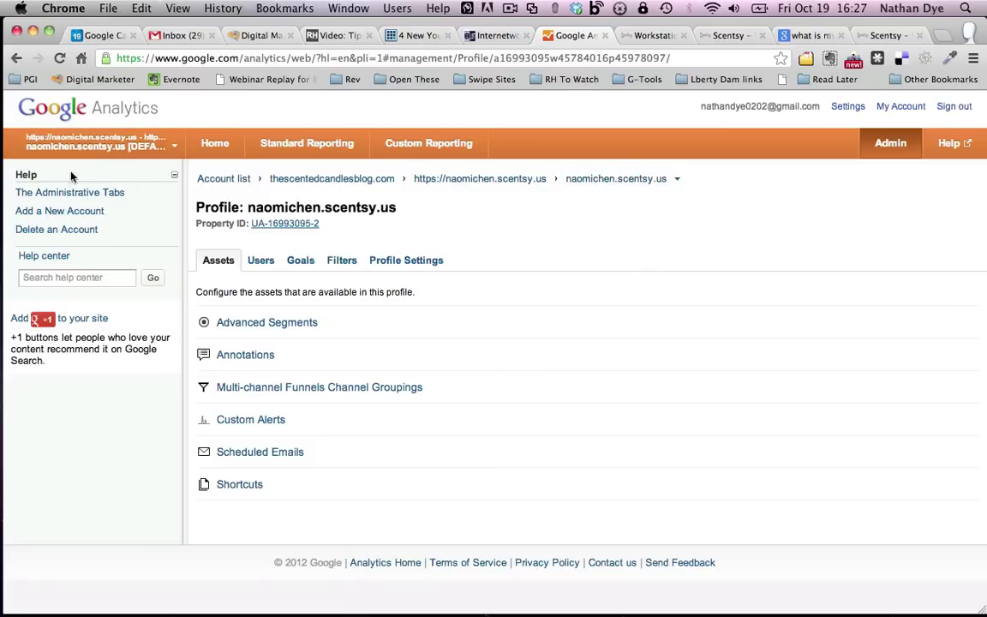
# Locate the scentsy.us property in the accounts list and highlight its property ID on the profile page
pyautogui.click(154, 145)
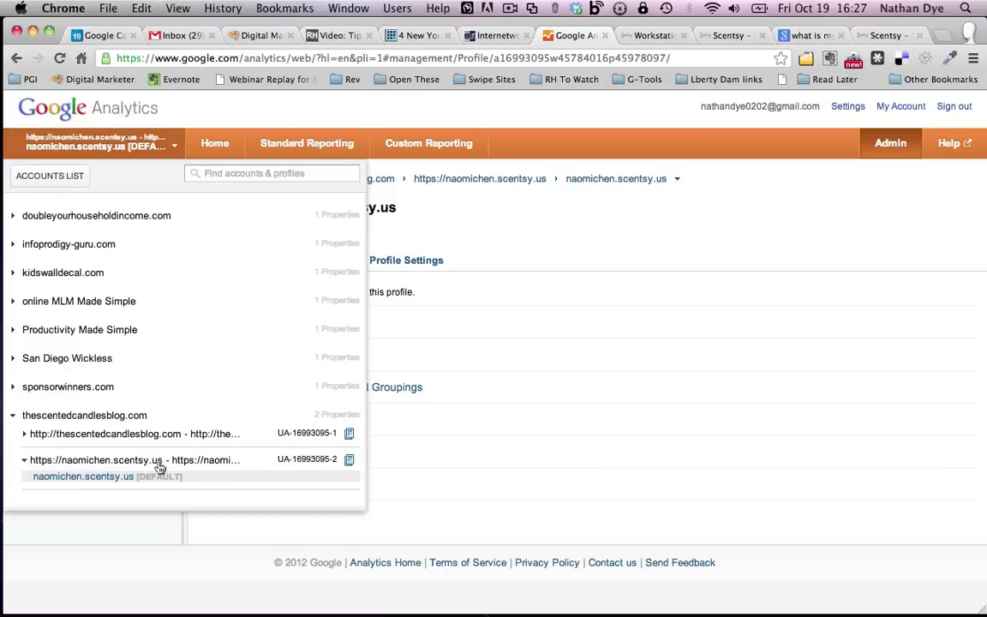
pyautogui.click(347, 461)
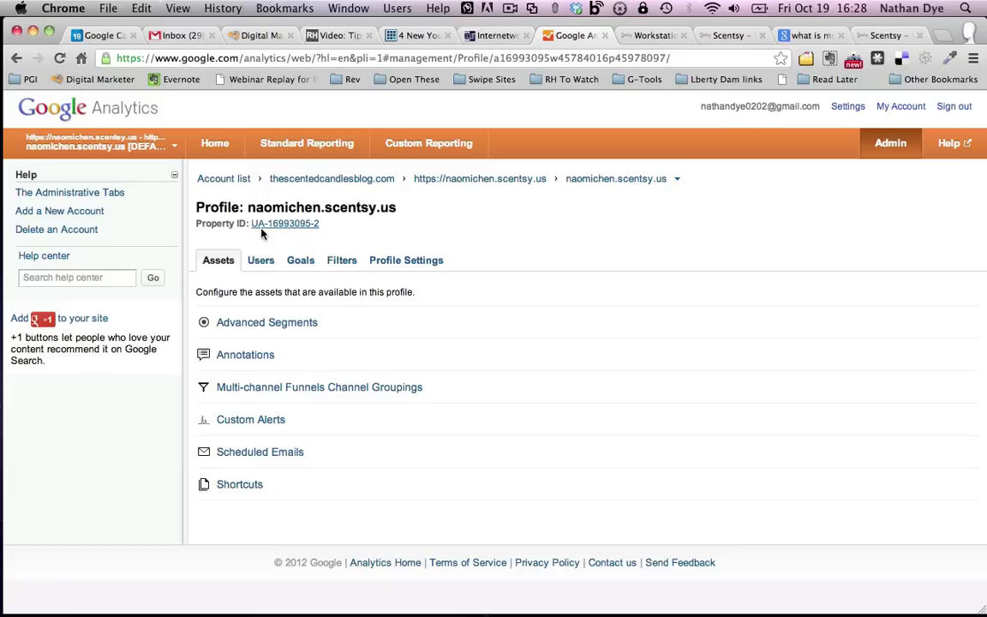
pyautogui.moveTo(322, 223); pyautogui.dragTo(249, 224)
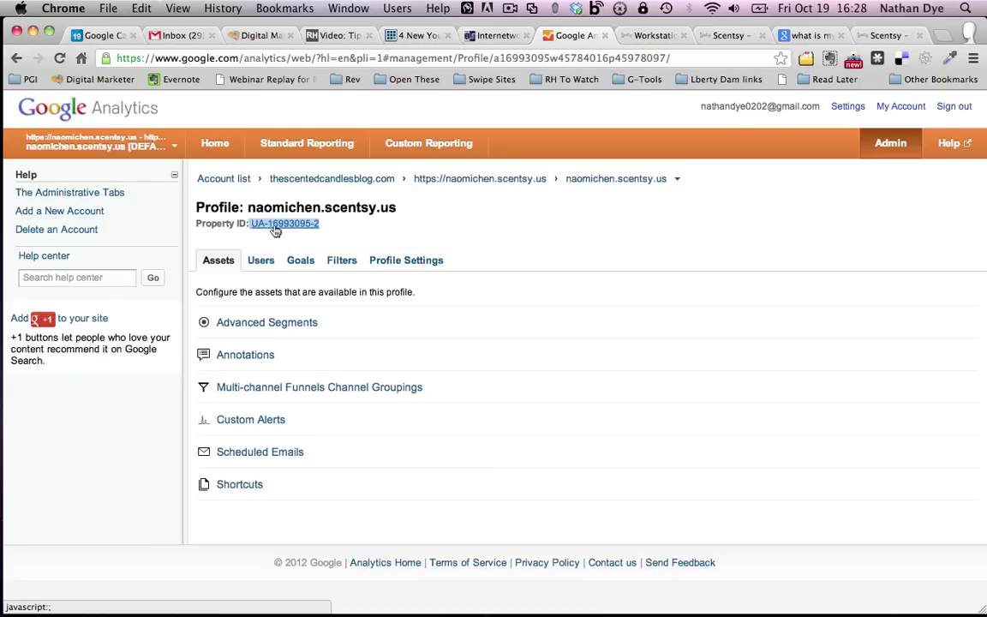
# Close the open Workstation and My Analytics browser tabs and return to the tab with the consultant site's home page
pyautogui.click(665, 36)
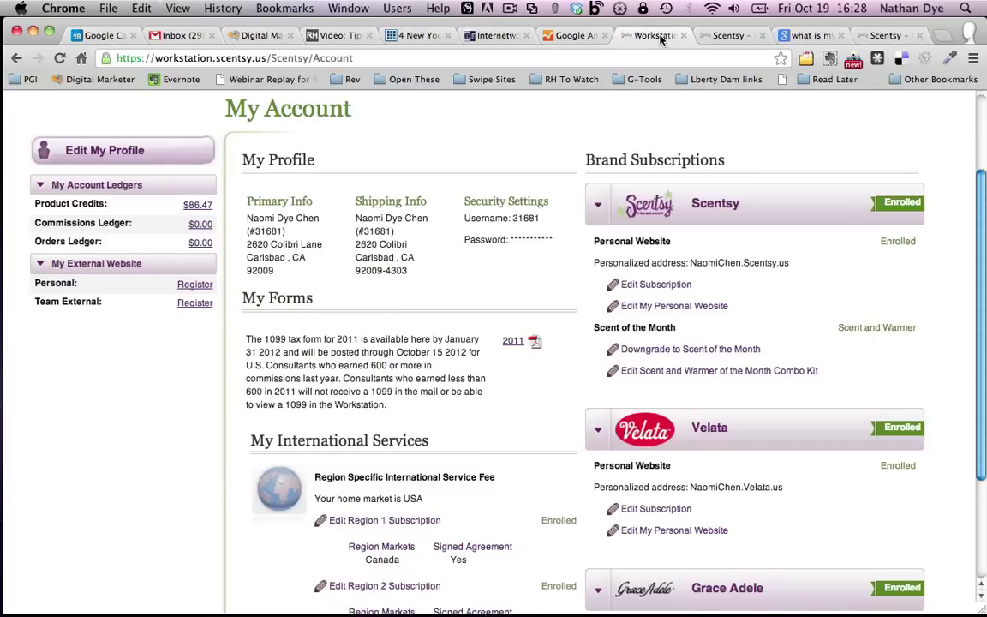
pyautogui.scroll(3, 390, 230)
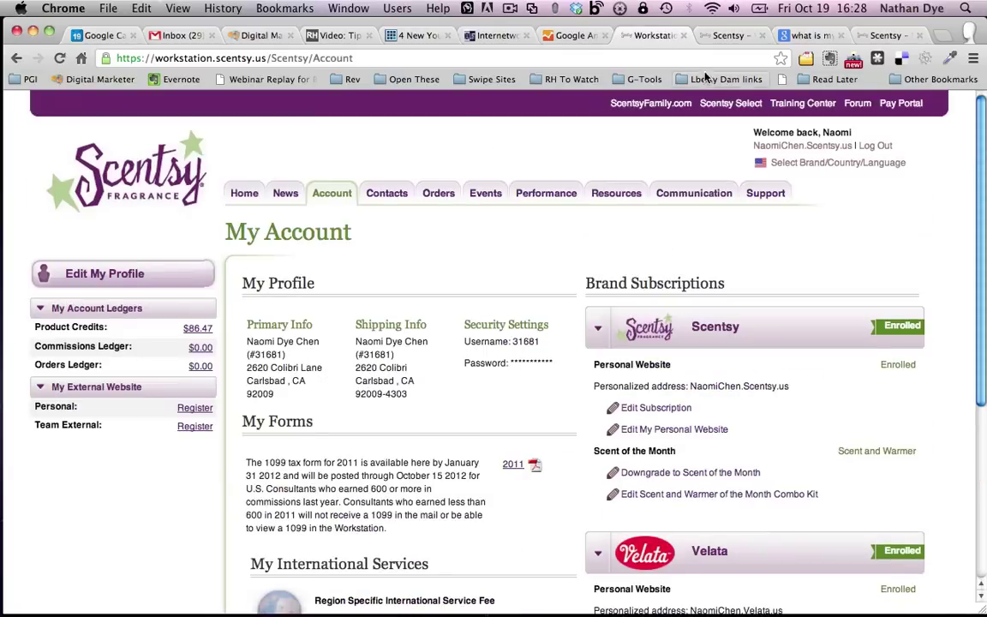
pyautogui.click(683, 38)
pyautogui.click(684, 37)
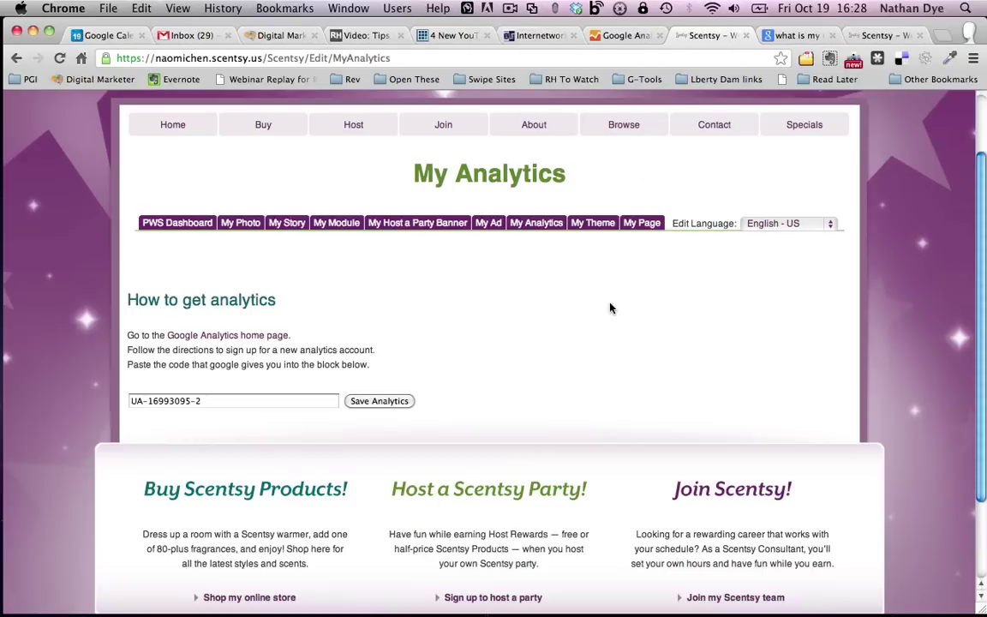
pyautogui.click(747, 35)
pyautogui.click(857, 37)
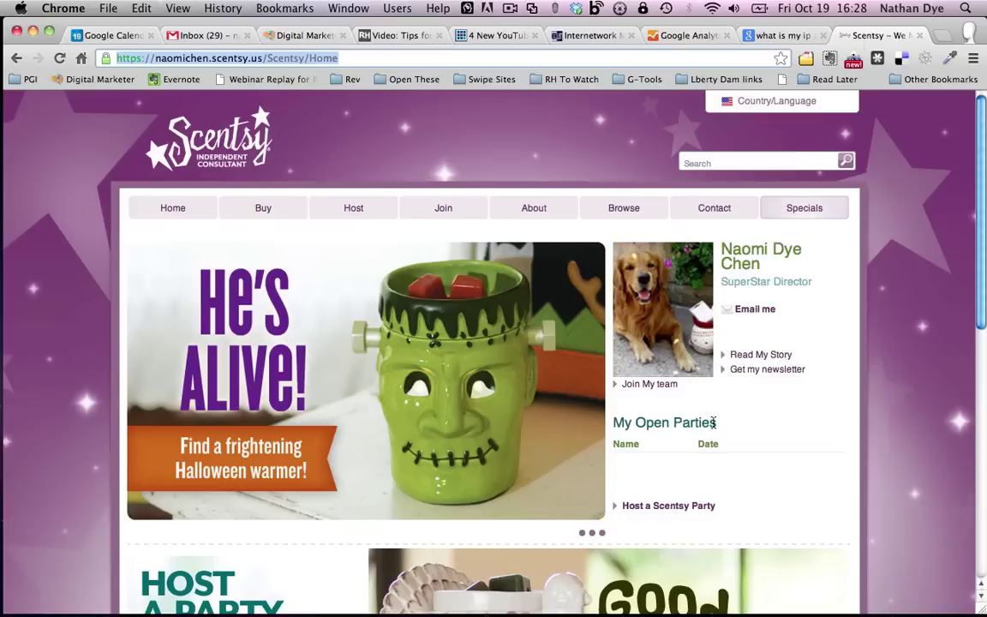
# Log in to the Scentsy Workstation from the consultant site's home page footer and open the account page
pyautogui.scroll(-10, 712, 392)
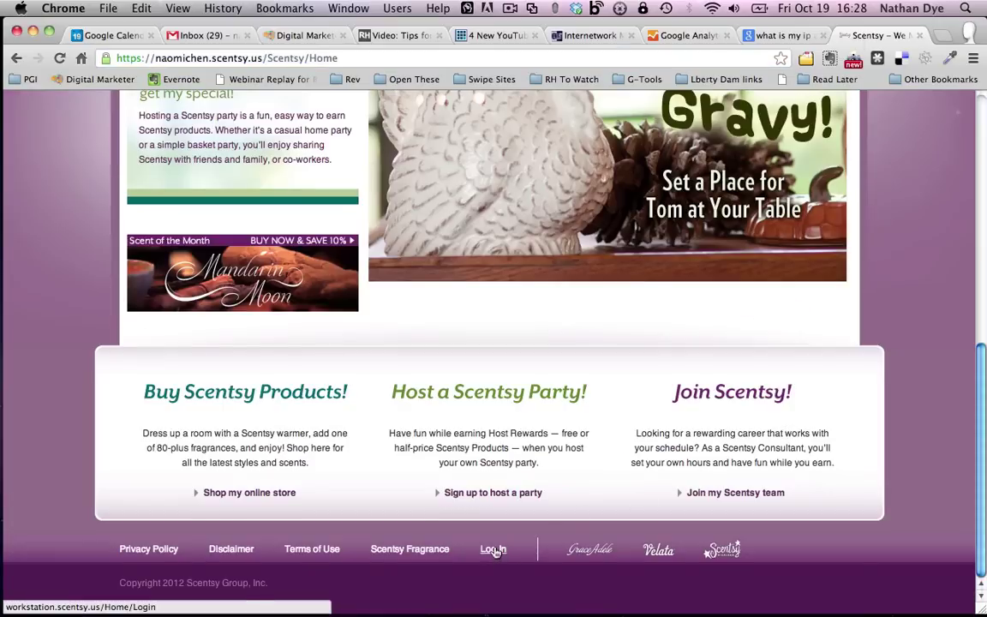
pyautogui.scroll(1, 829, 240)
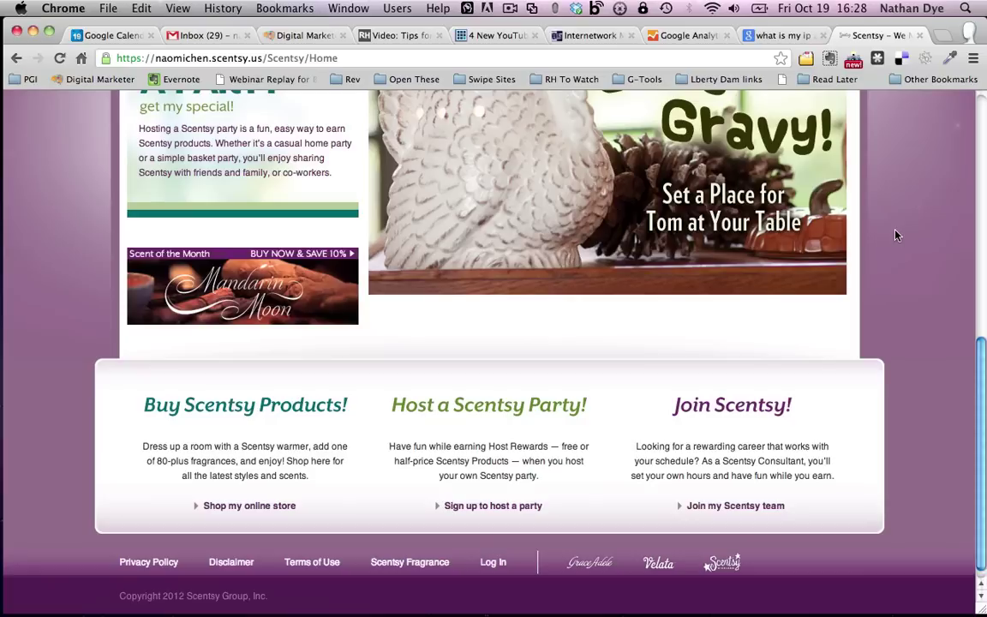
pyautogui.click(496, 563)
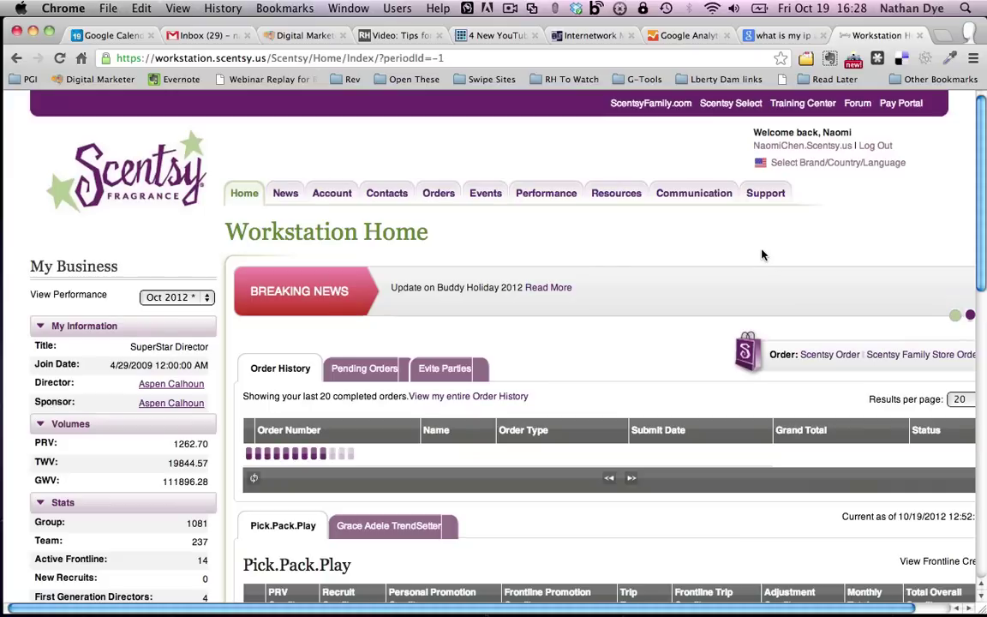
pyautogui.click(332, 196)
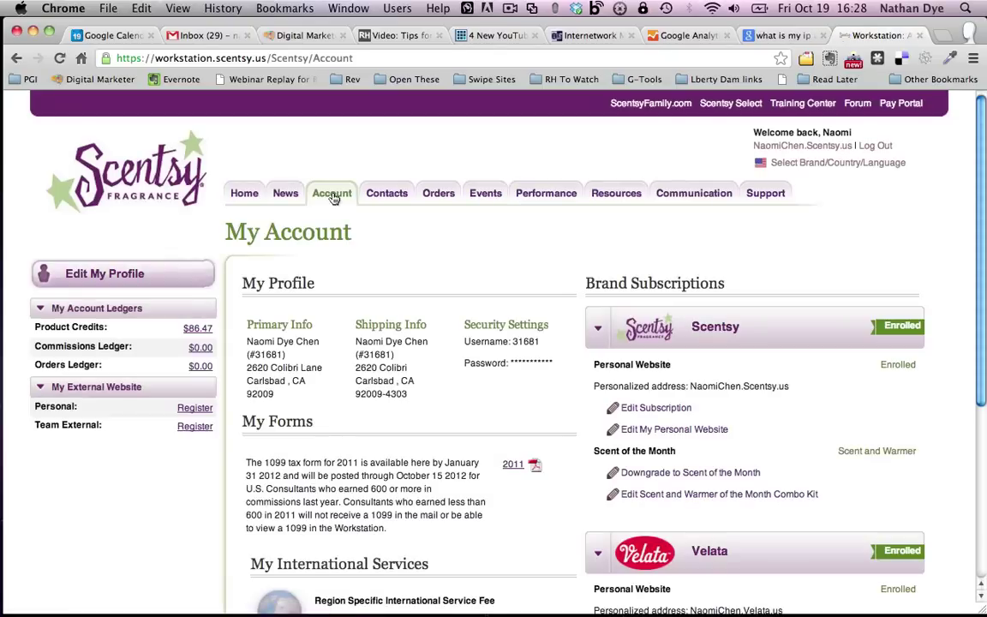
# Examine the Scentsy, Velata and Grace Adele brand subscriptions, with their personalized addresses and website editing options, on the My Account page
pyautogui.scroll(-1, 940, 239)
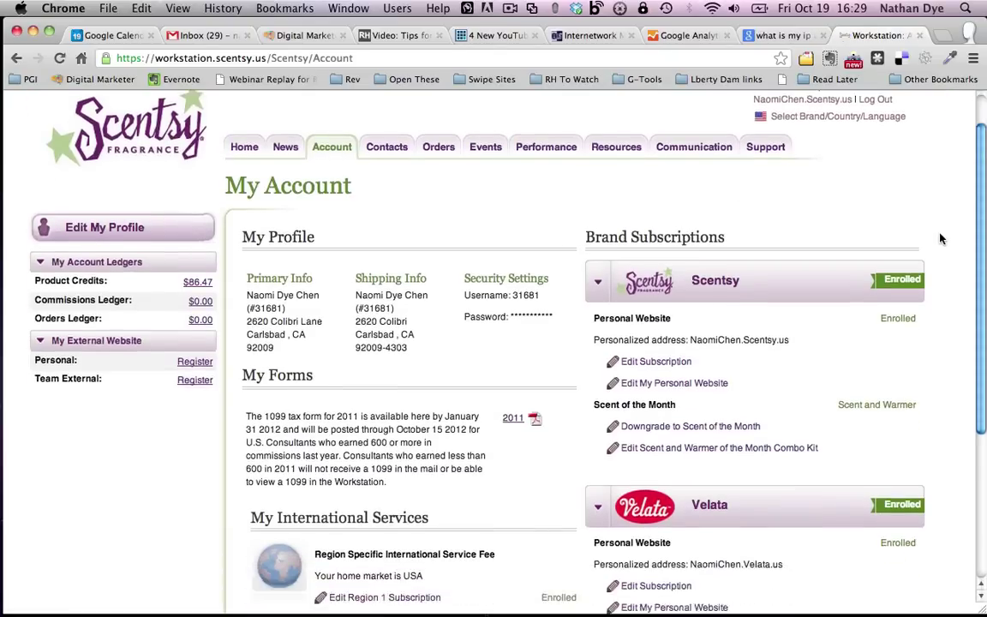
pyautogui.scroll(-1, 940, 239)
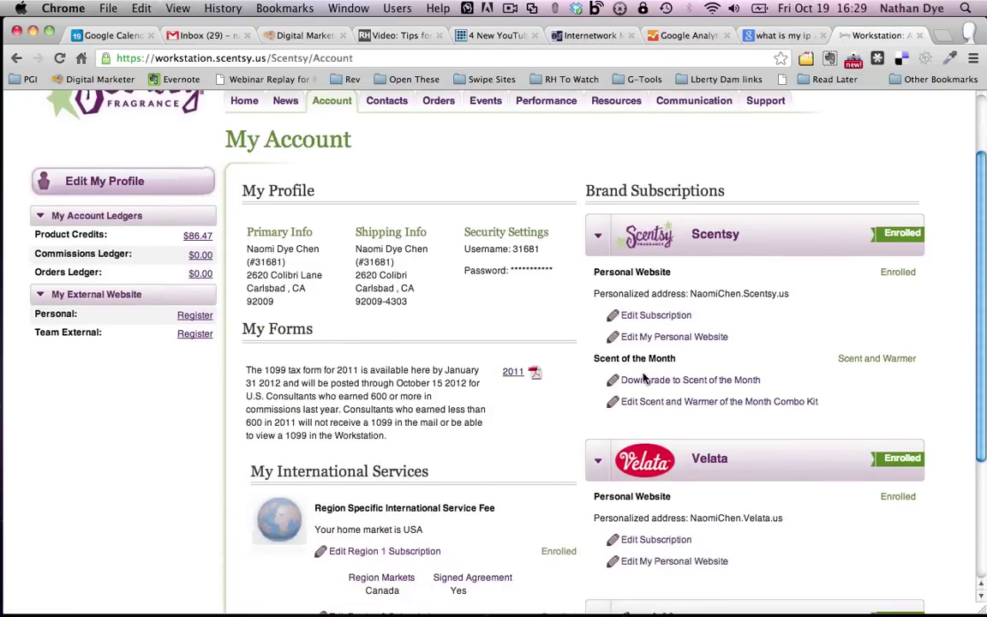
pyautogui.scroll(-3, 645, 378)
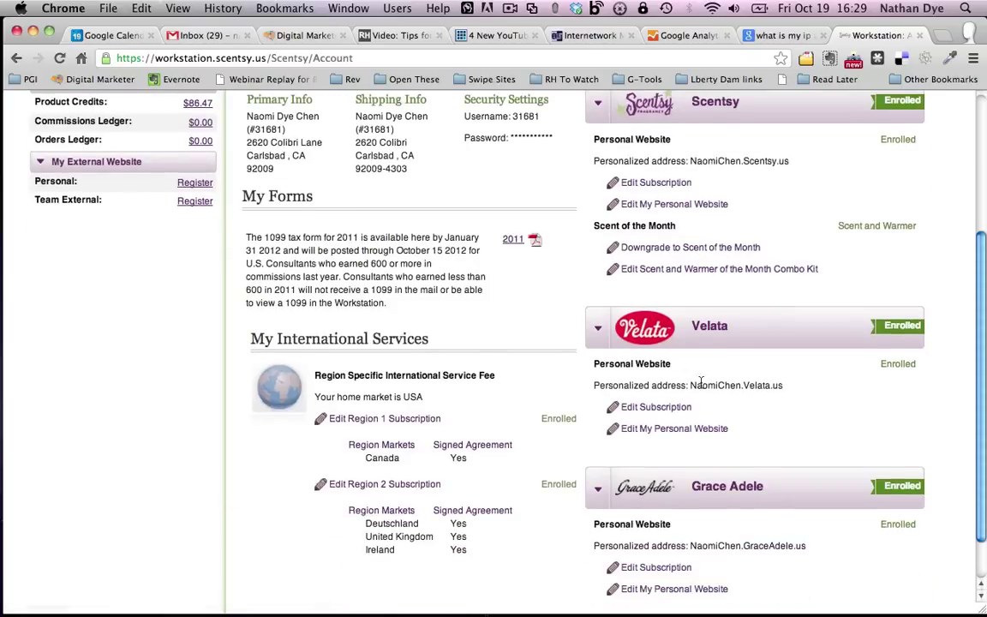
pyautogui.scroll(-1, 701, 383)
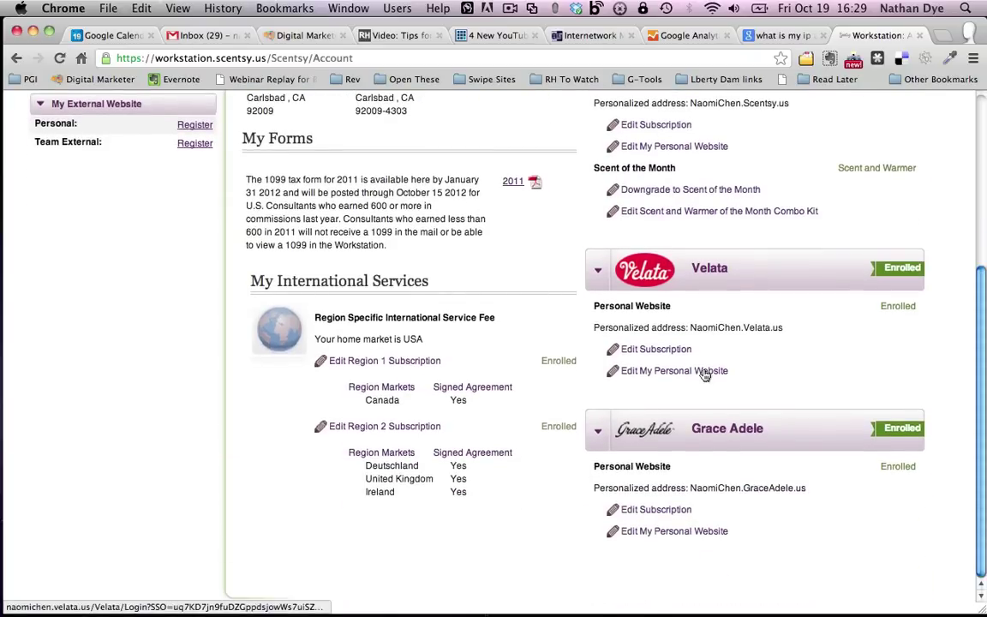
pyautogui.moveTo(980, 505); pyautogui.dragTo(976, 359)
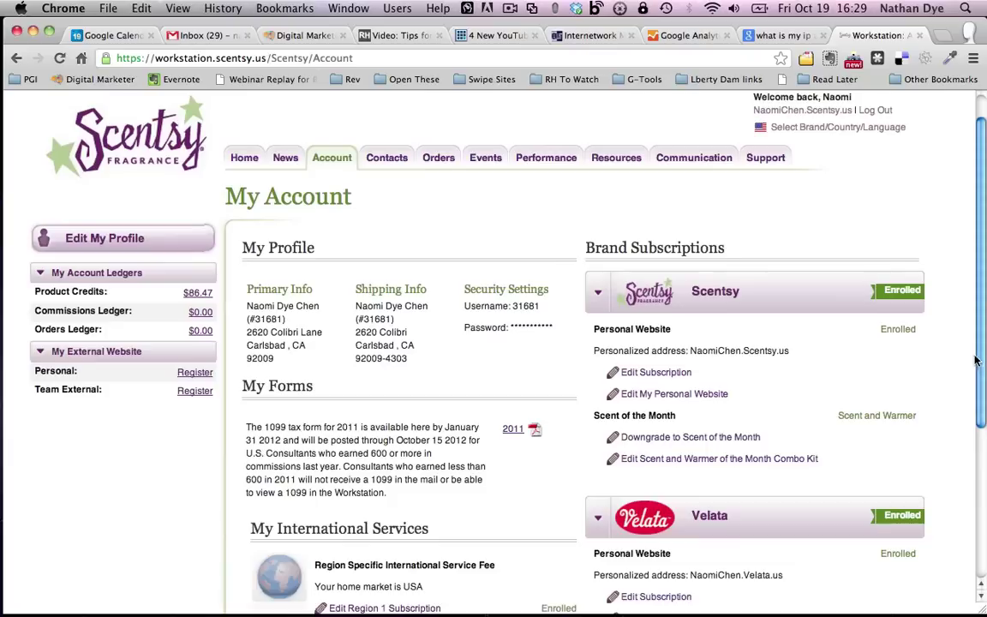
pyautogui.scroll(-1, 970, 360)
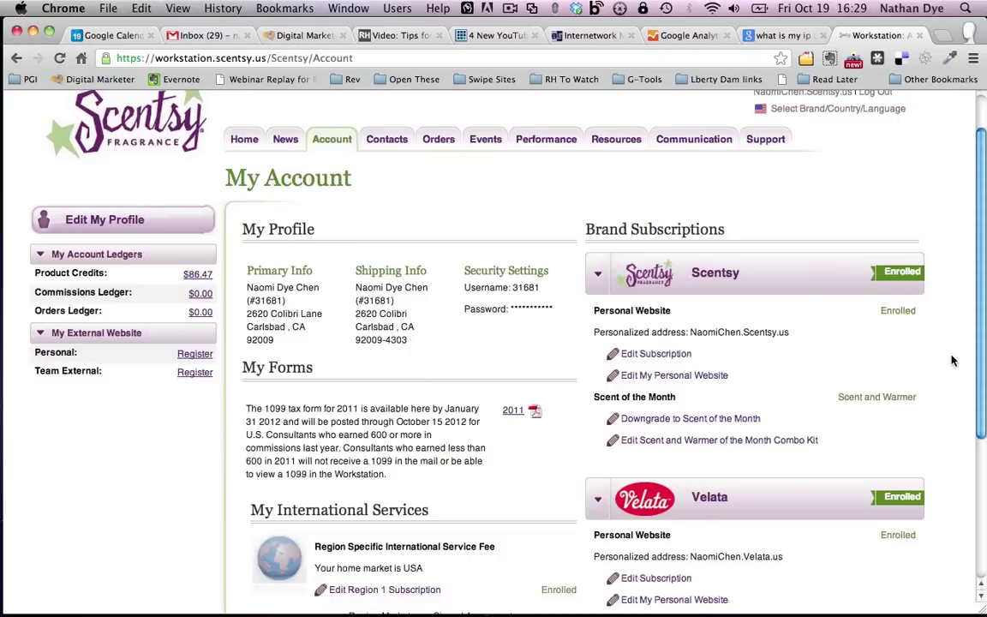
pyautogui.scroll(-1, 778, 566)
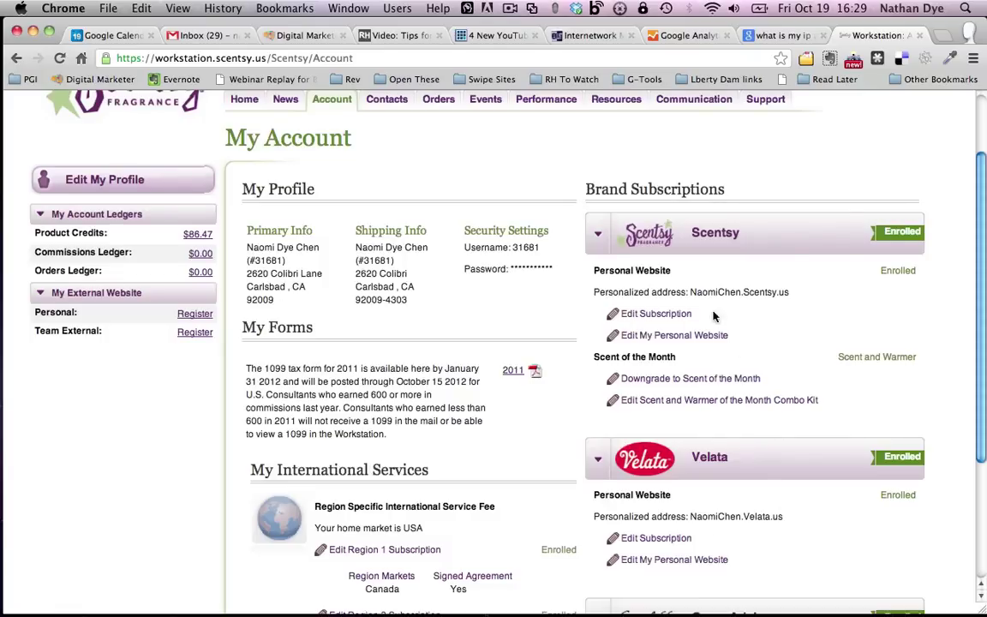
pyautogui.moveTo(691, 293); pyautogui.dragTo(802, 293)
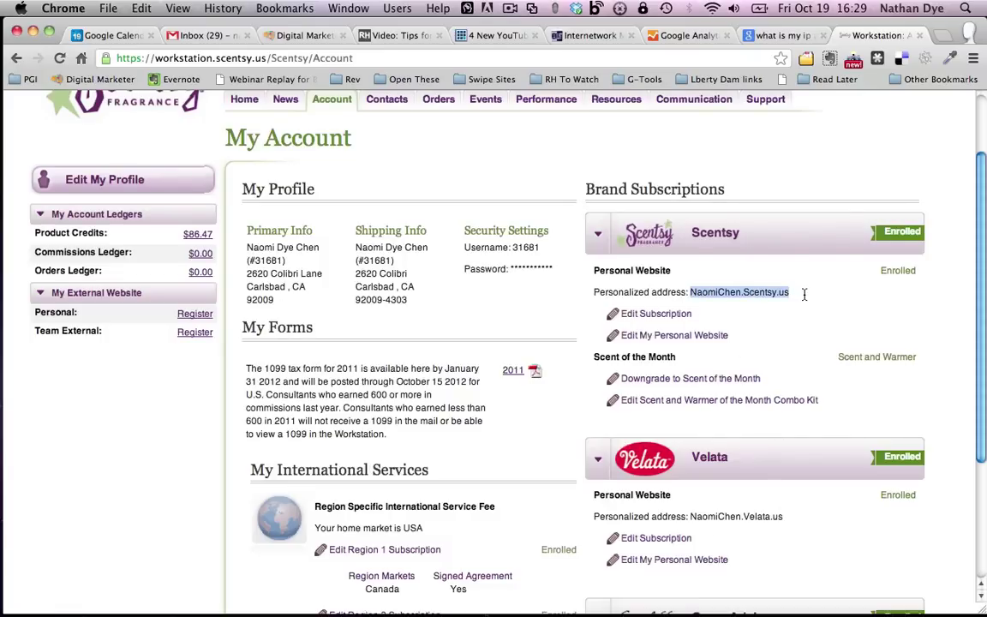
pyautogui.scroll(-2, 908, 360)
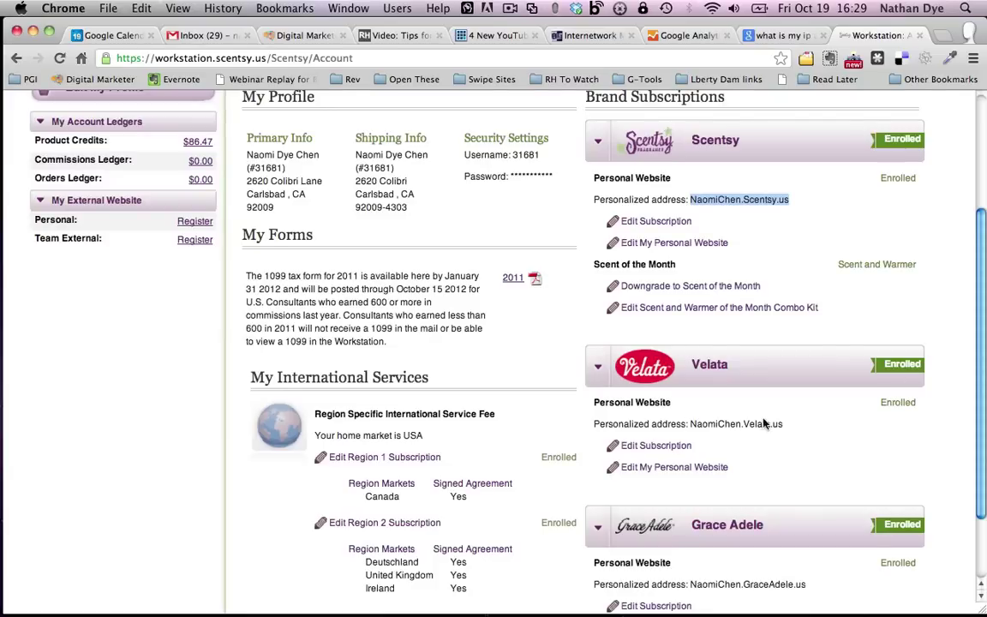
pyautogui.scroll(-1, 844, 441)
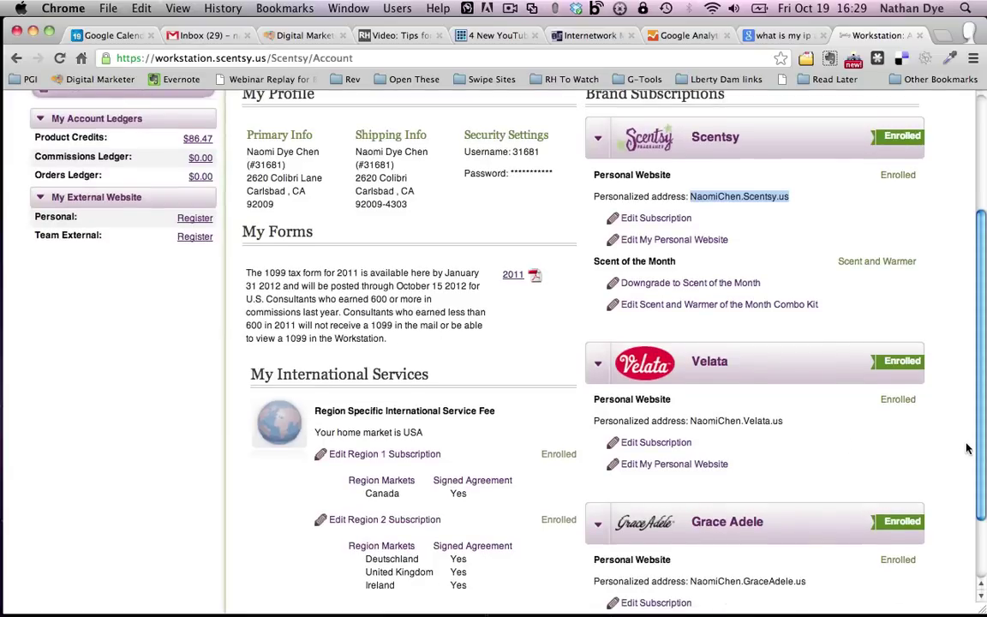
pyautogui.scroll(1, 960, 440)
pyautogui.scroll(-1, 952, 434)
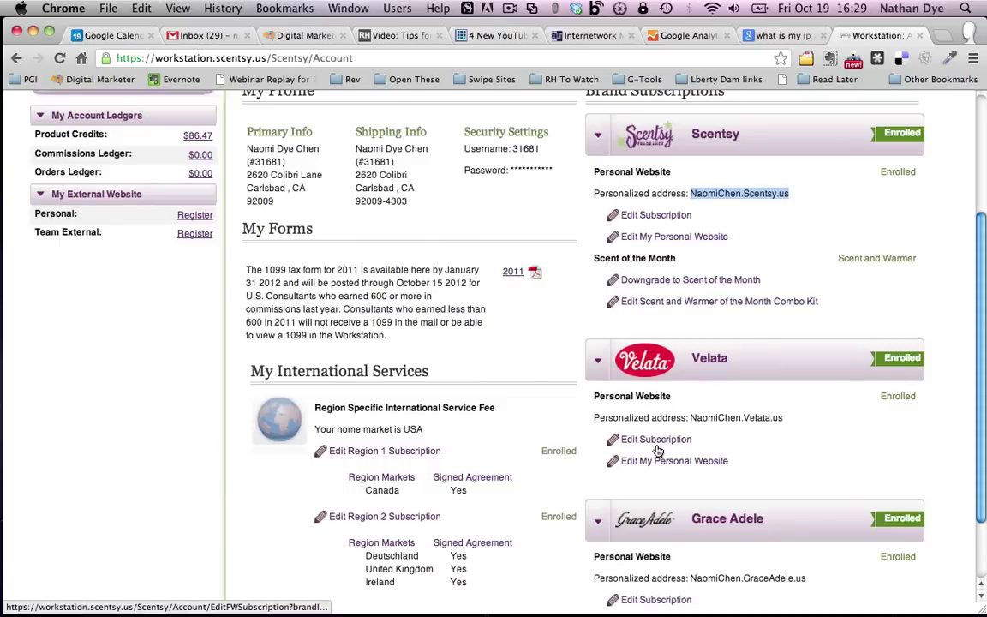
pyautogui.scroll(4, 960, 463)
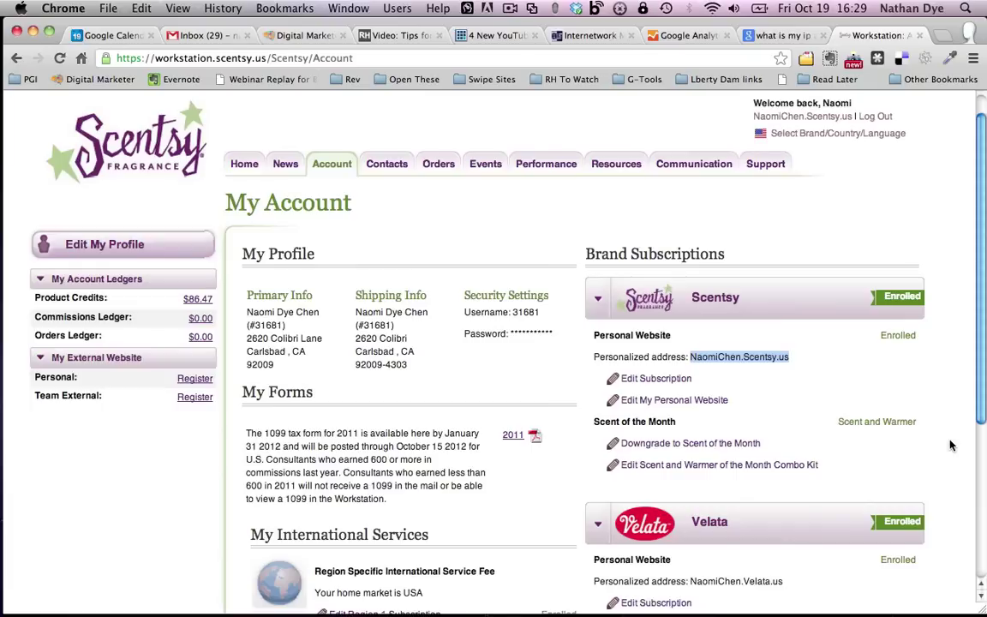
# Open the Scentsy personal website for editing and go to the tracking code field in its My Analytics section
pyautogui.click(663, 403)
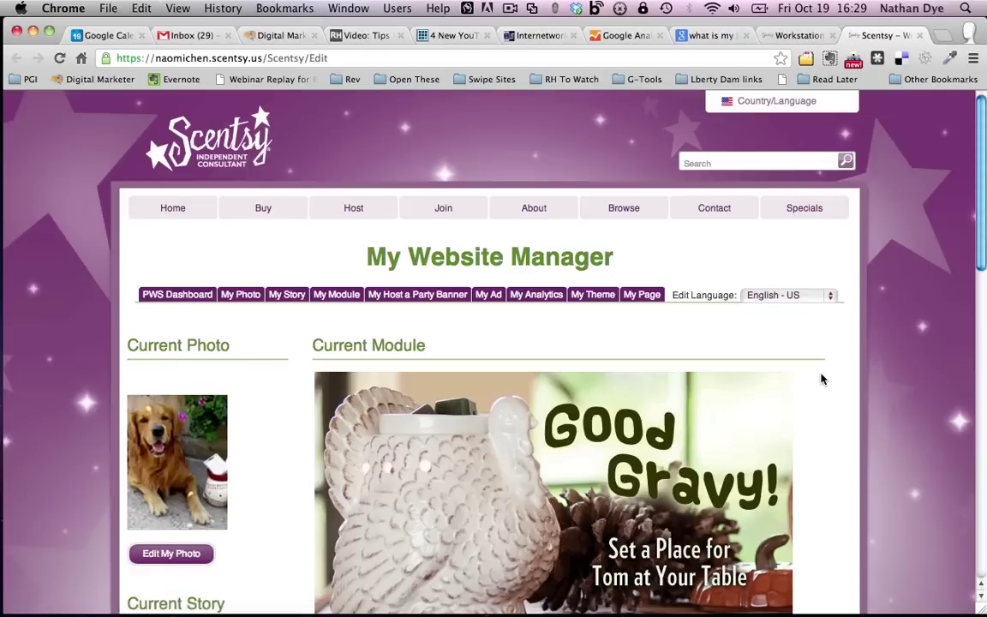
pyautogui.click(533, 296)
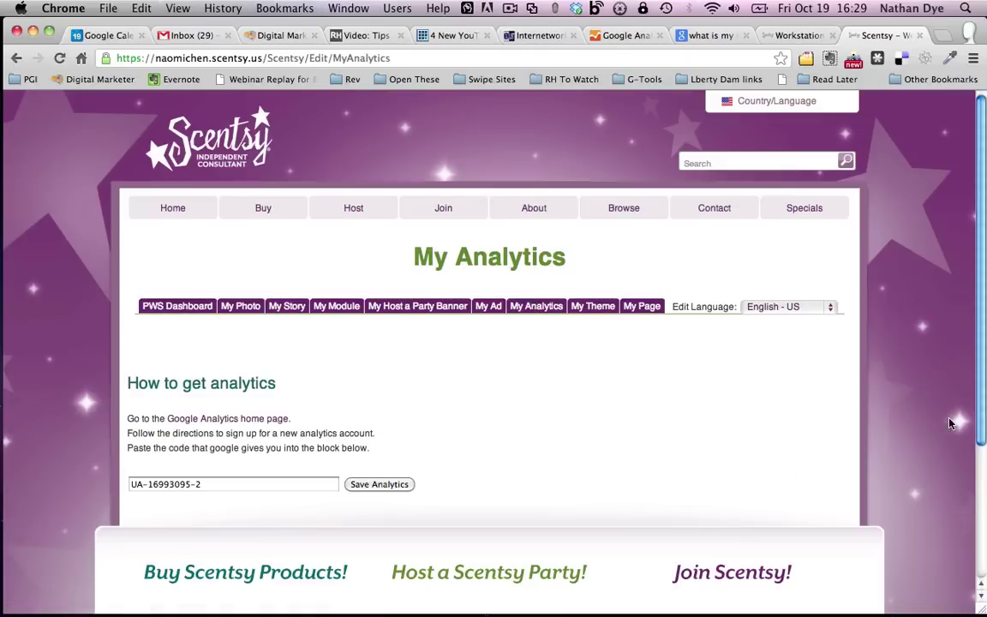
pyautogui.scroll(-2, 946, 412)
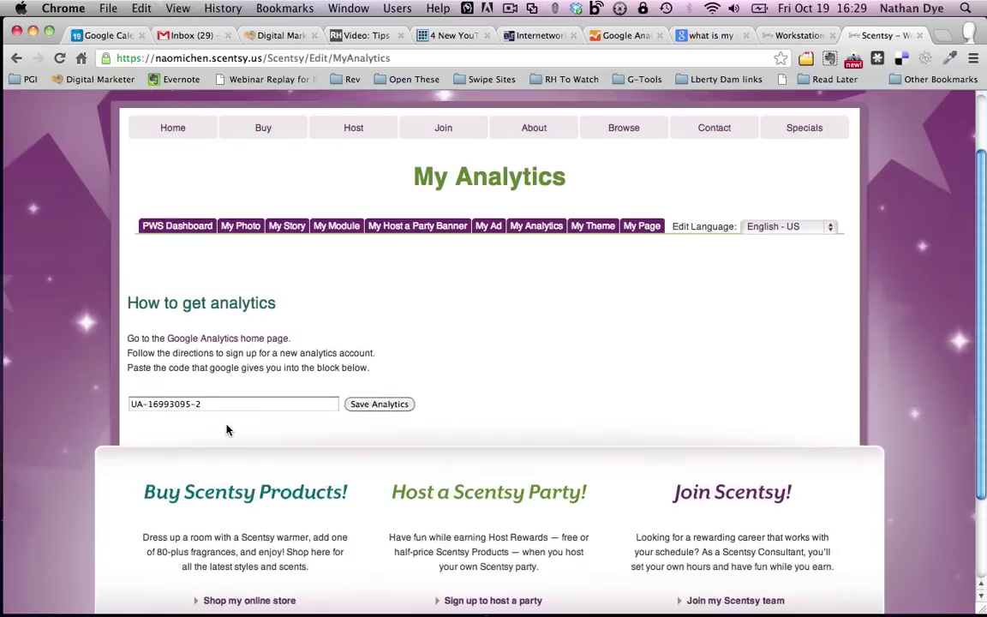
# Copy the property ID from the Google Analytics profile into the My Analytics tracking code field and close that site tab
pyautogui.click(612, 41)
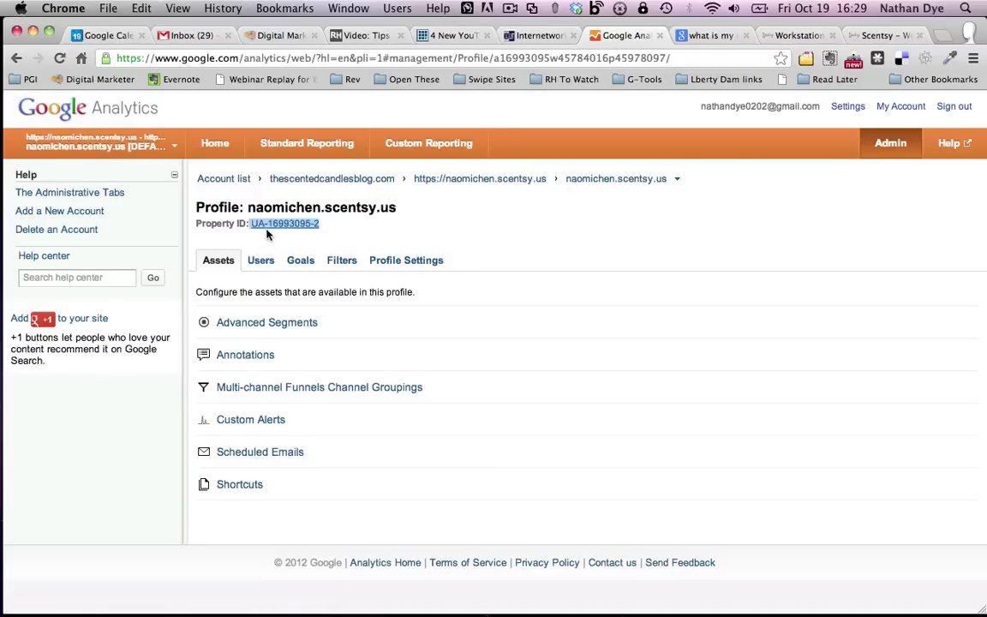
pyautogui.rightClick(314, 223)
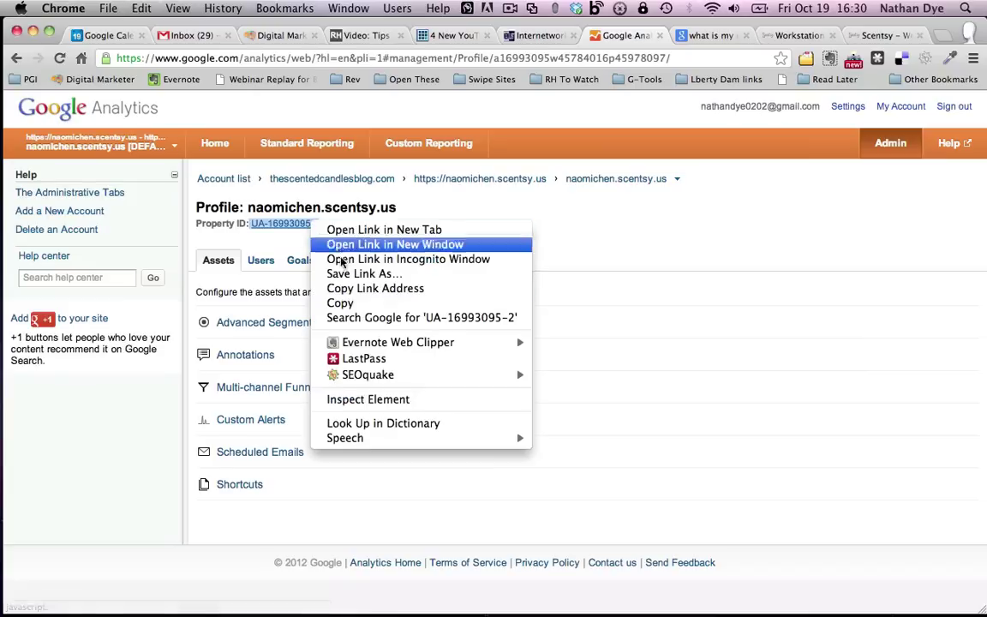
pyautogui.click(339, 302)
pyautogui.click(882, 35)
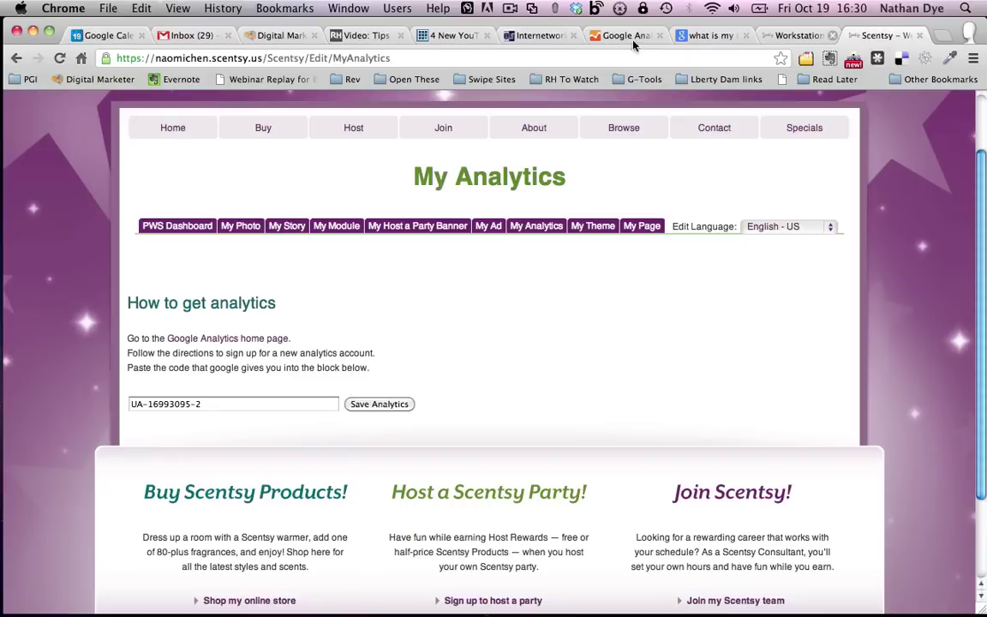
pyautogui.moveTo(268, 407); pyautogui.dragTo(131, 404)
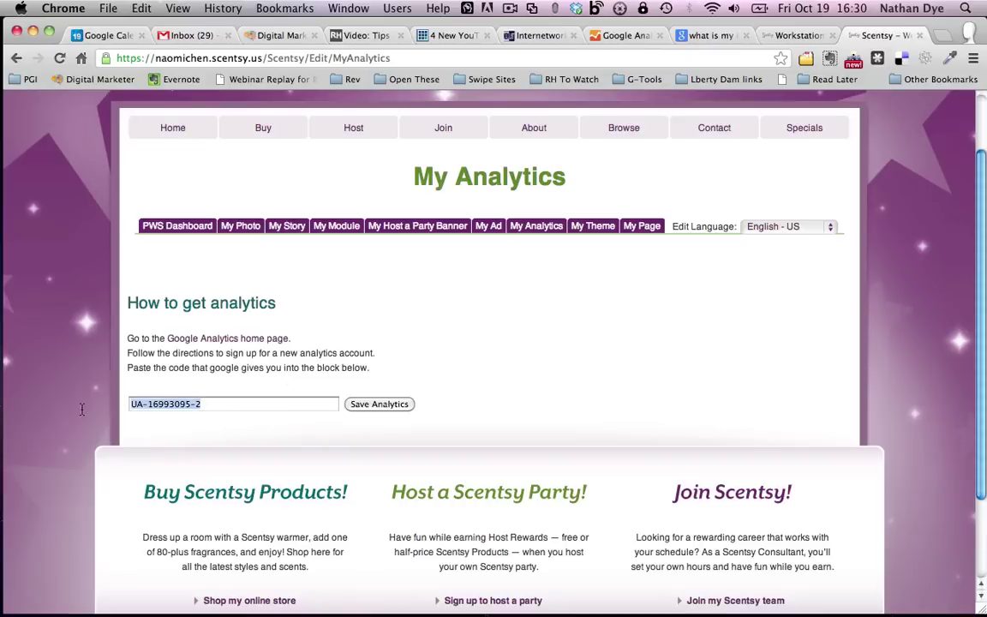
pyautogui.press('super+v')
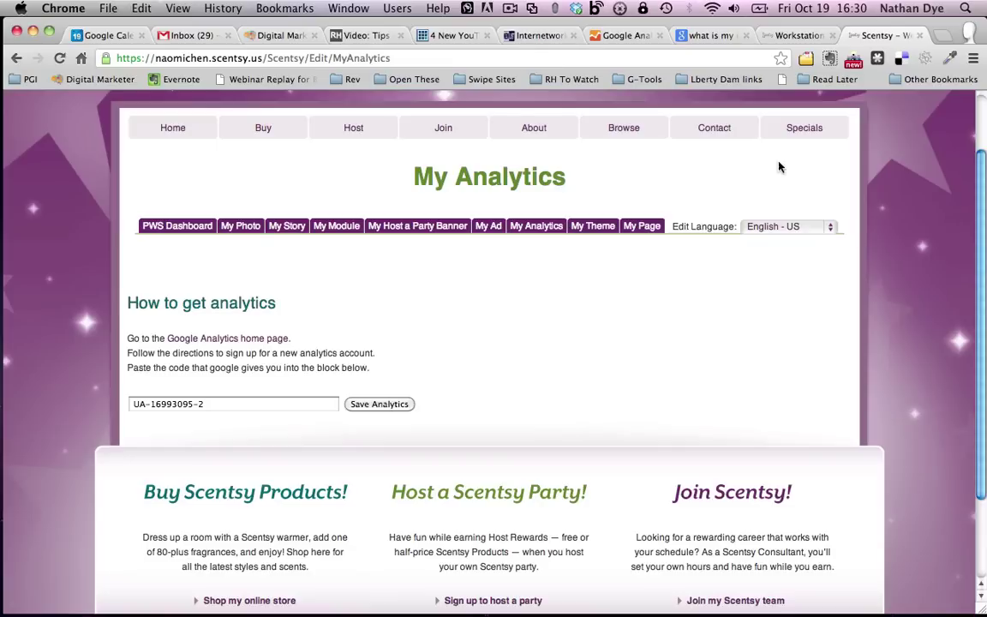
pyautogui.click(919, 36)
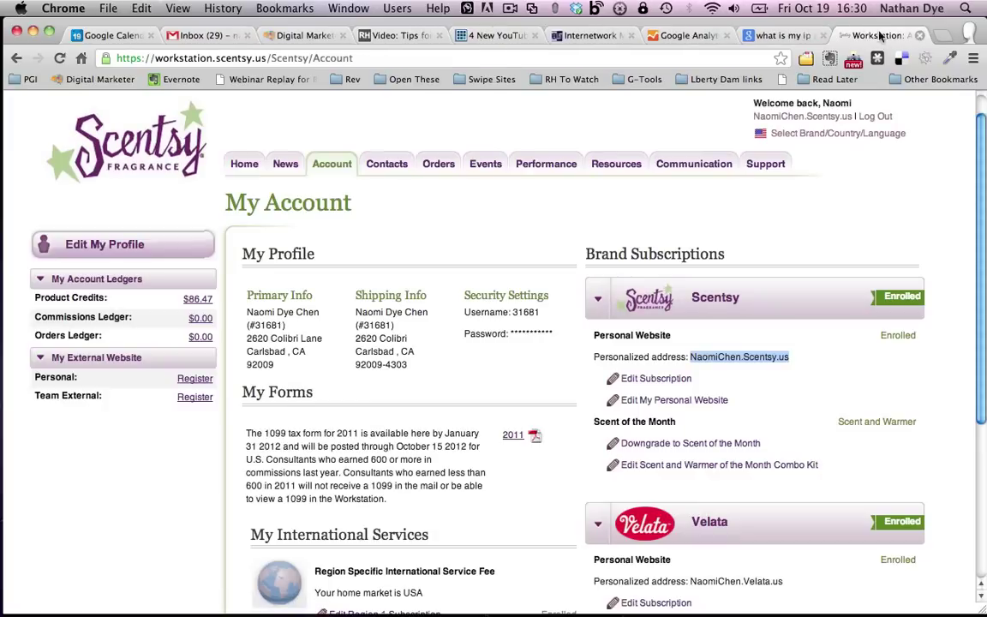
# Return to Google Analytics and review the visits, visit duration, traffic type and country widgets on the home dashboard
pyautogui.click(679, 35)
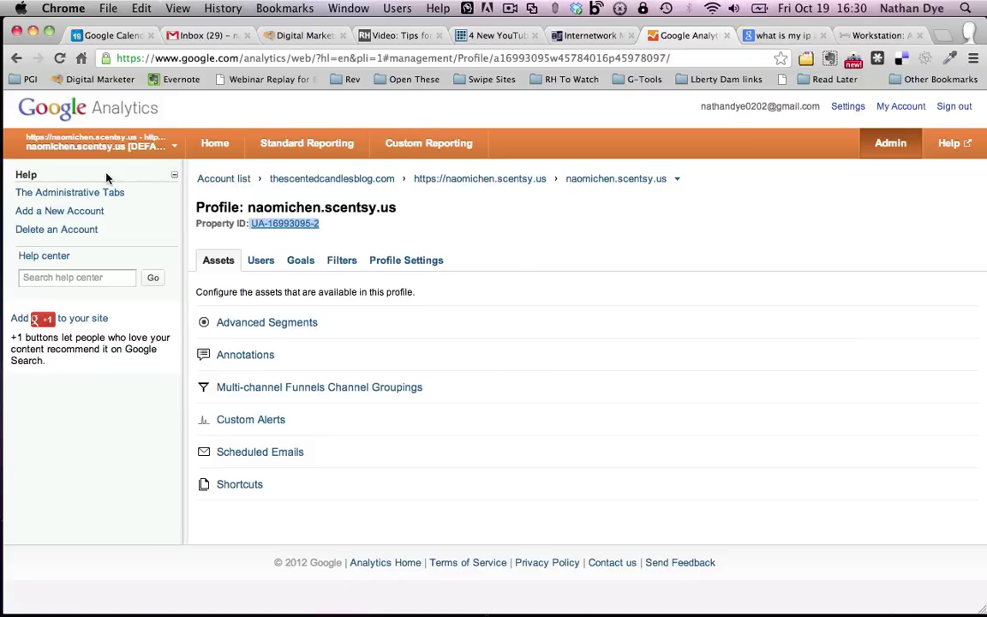
pyautogui.click(213, 147)
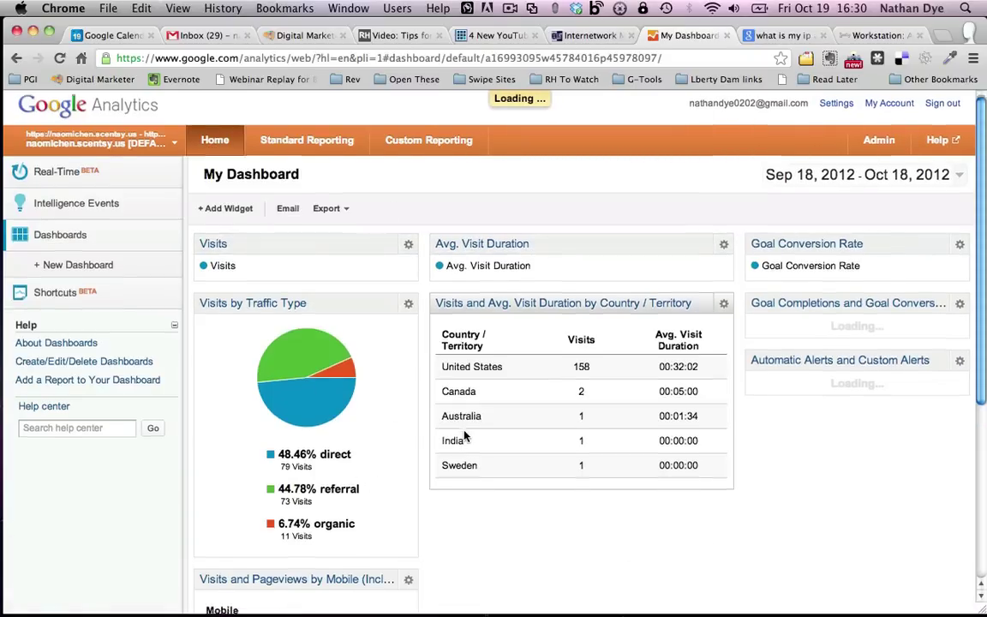
pyautogui.scroll(-2, 464, 437)
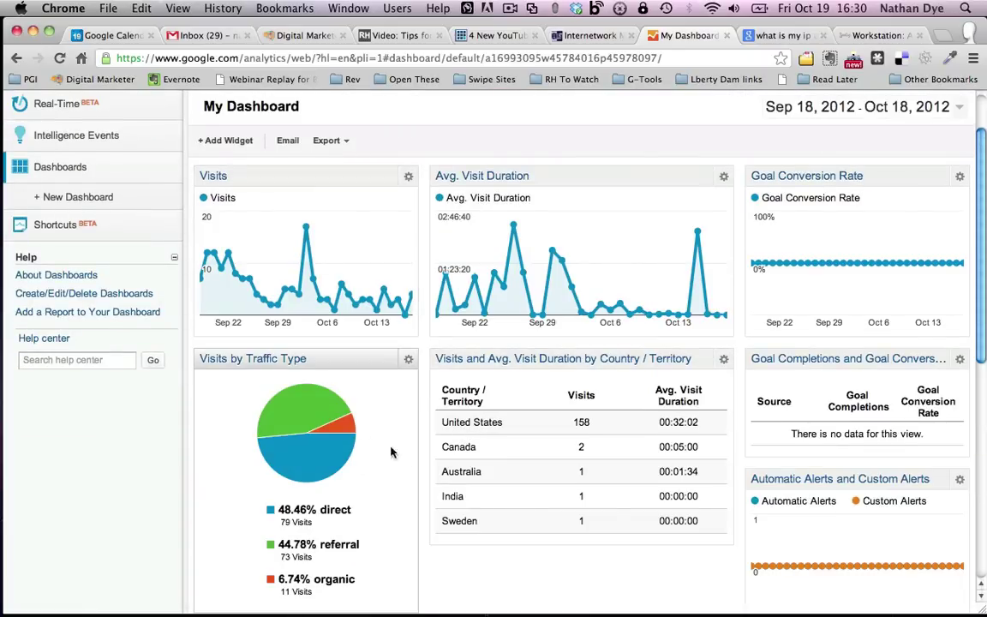
pyautogui.scroll(-2, 412, 460)
pyautogui.scroll(-1, 412, 460)
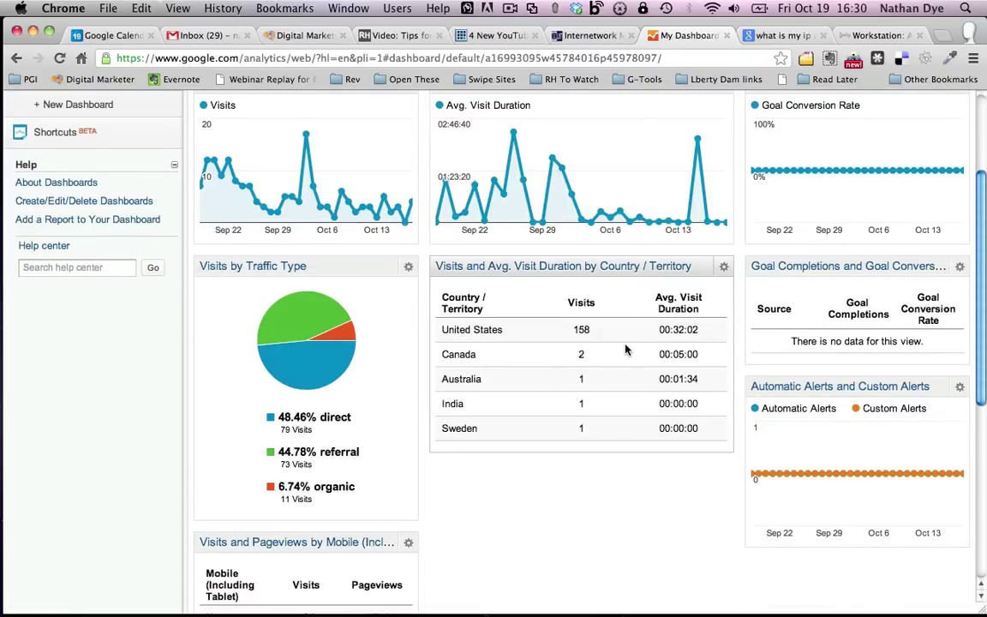
pyautogui.scroll(3, 578, 332)
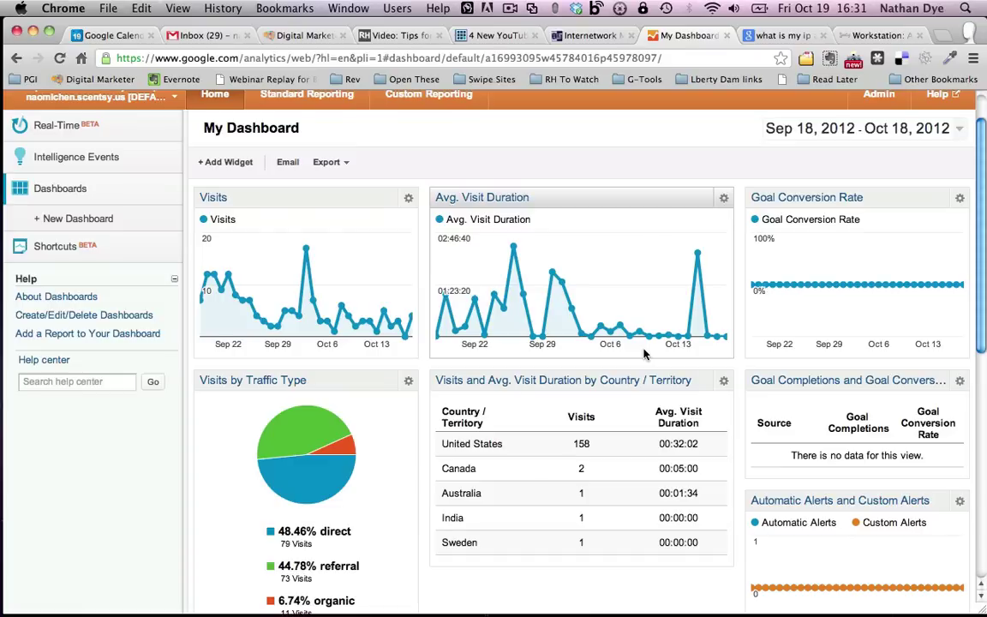
# Examine the accounts list in Google Analytics for the consultant site's property and default profile under thescentedcandlesblog.com
pyautogui.click(116, 98)
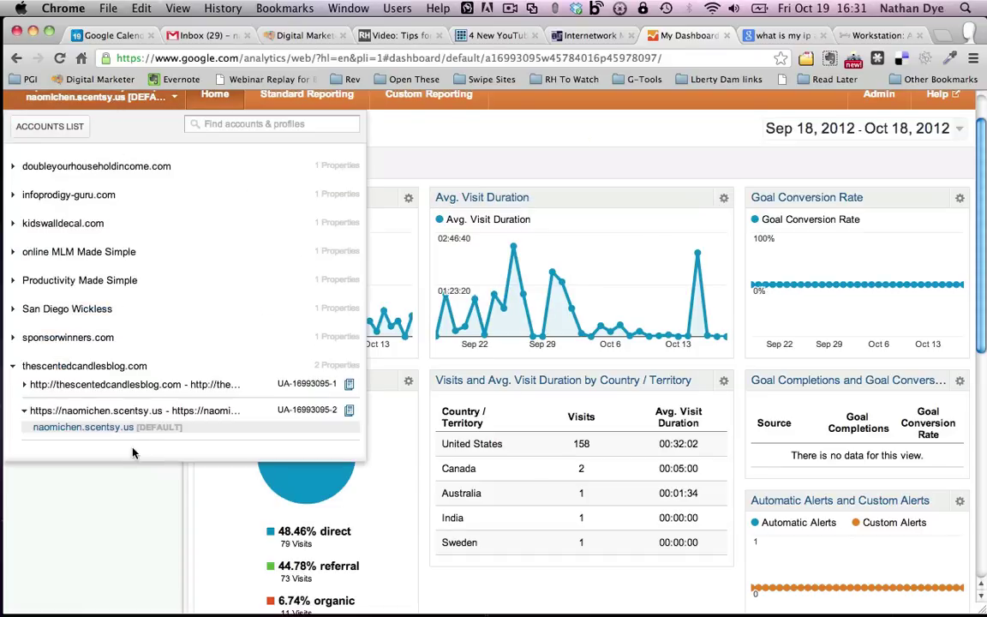
pyautogui.click(330, 422)
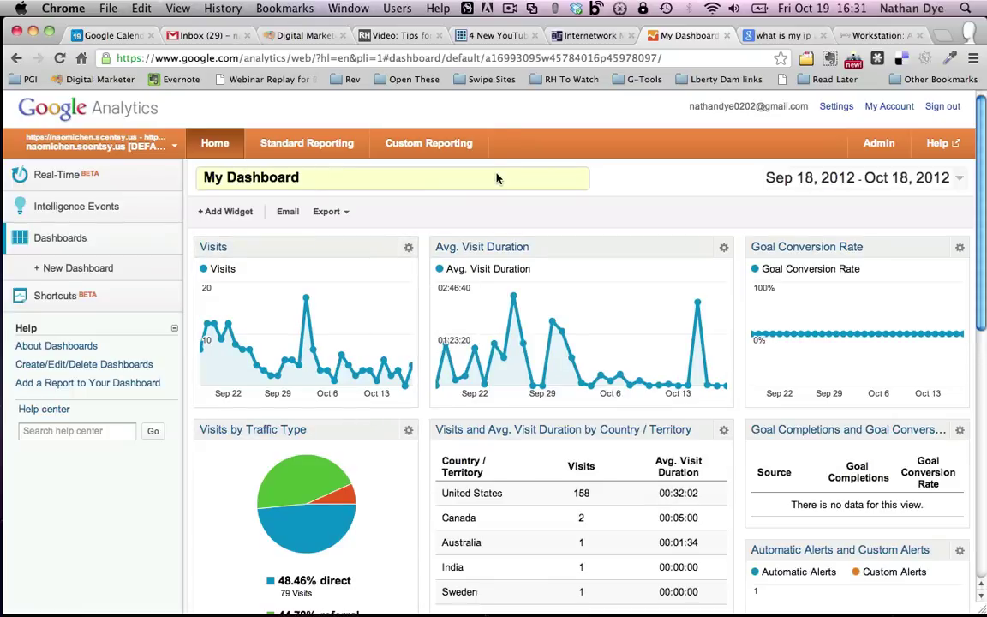
pyautogui.scroll(-2, 493, 185)
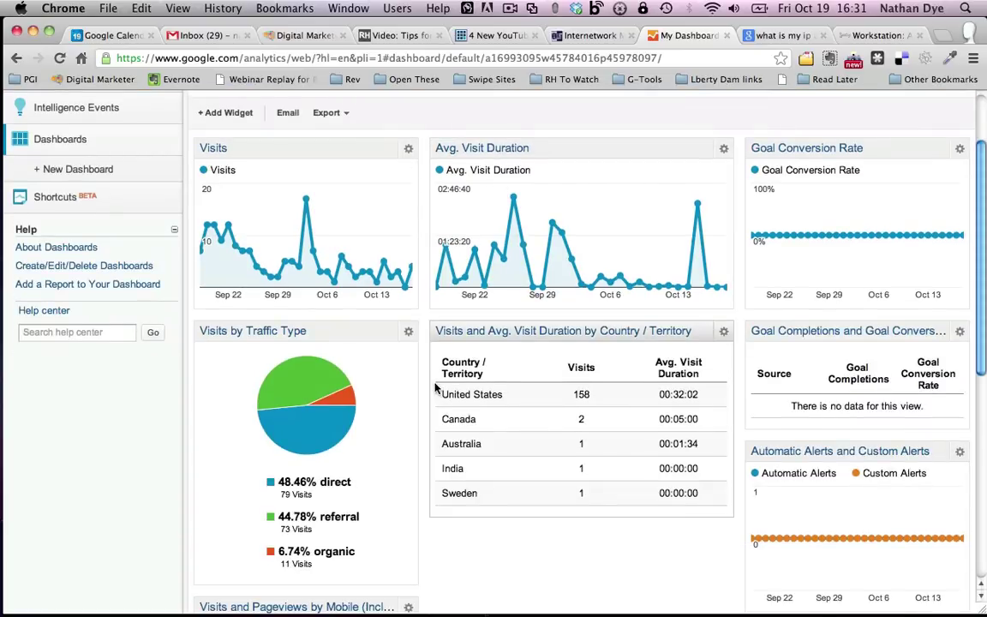
pyautogui.scroll(2, 436, 387)
pyautogui.click(101, 143)
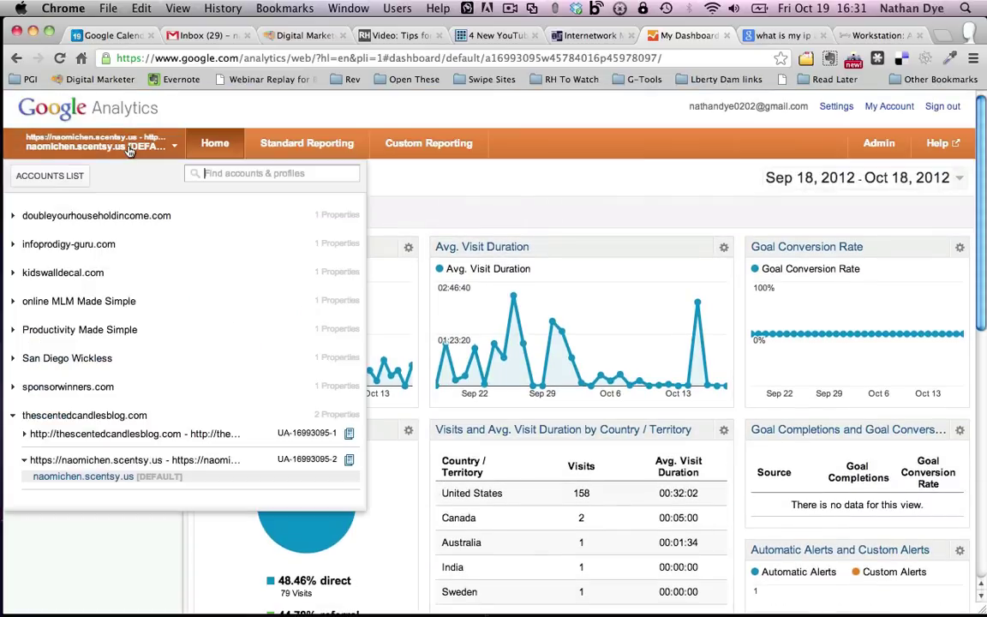
pyautogui.click(348, 465)
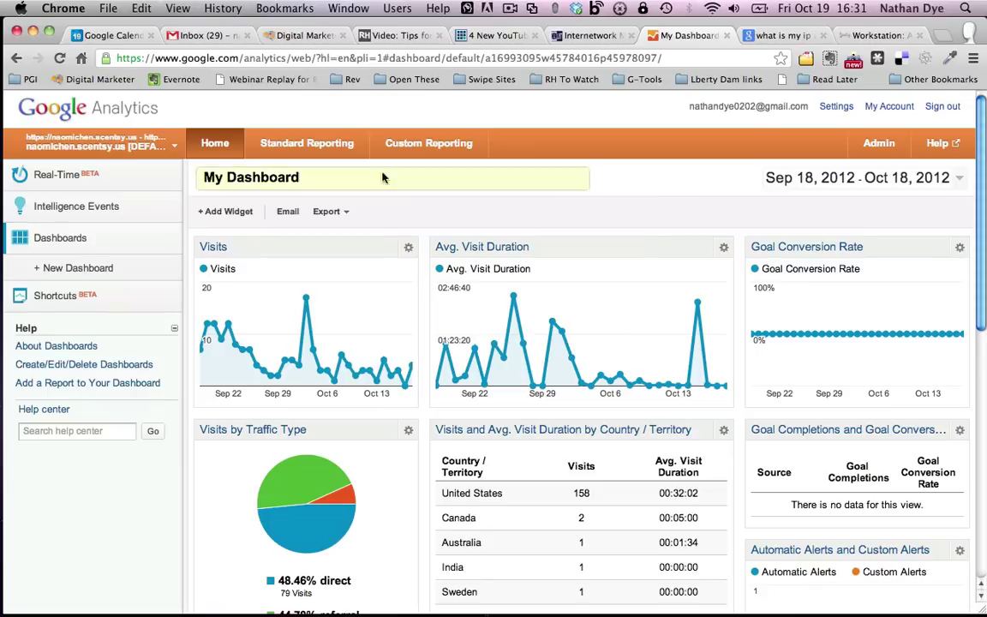
pyautogui.click(94, 144)
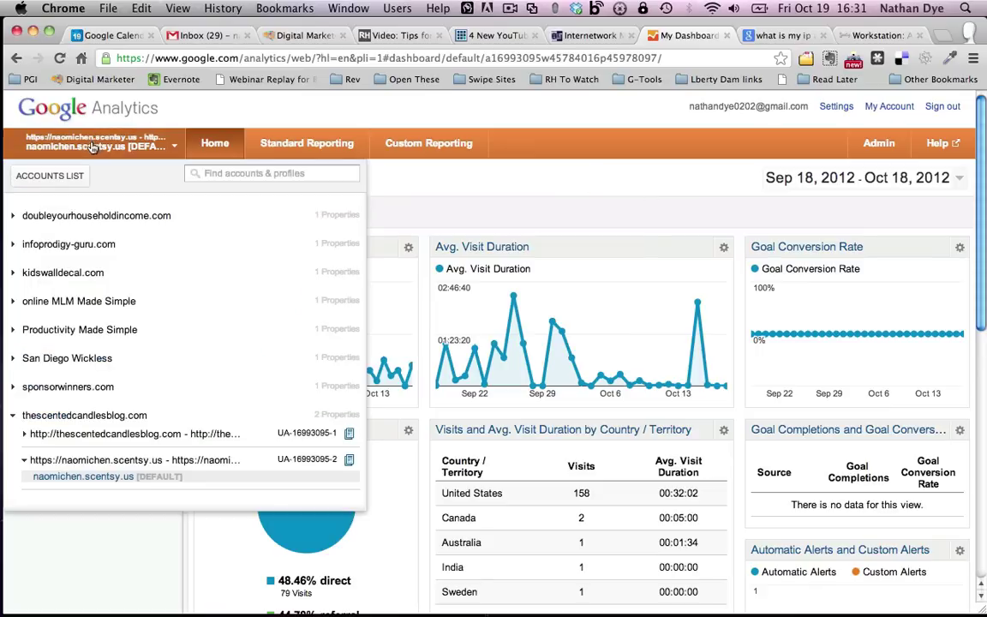
pyautogui.click(75, 478)
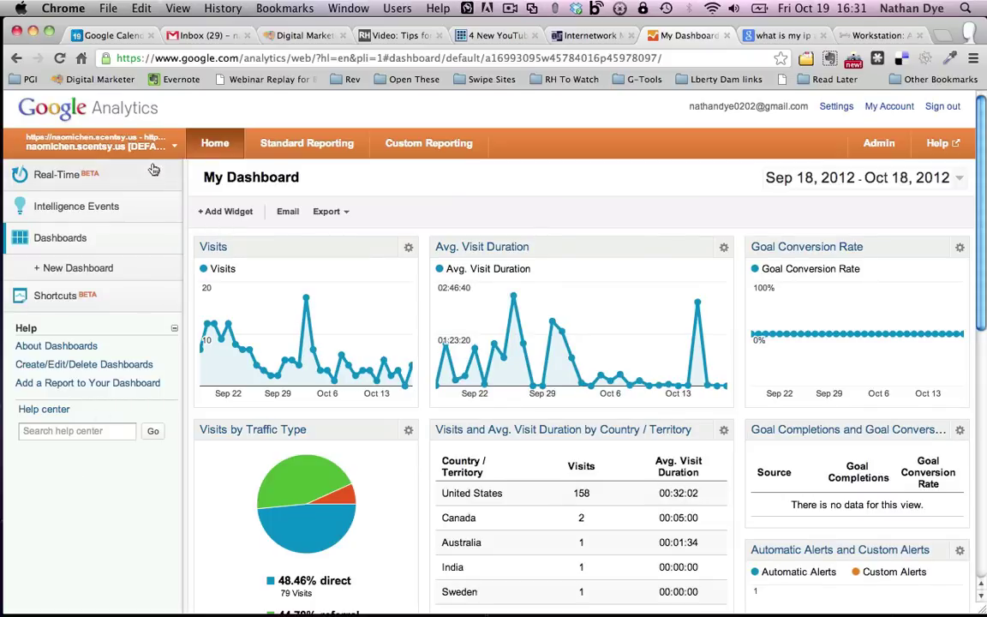
pyautogui.click(175, 147)
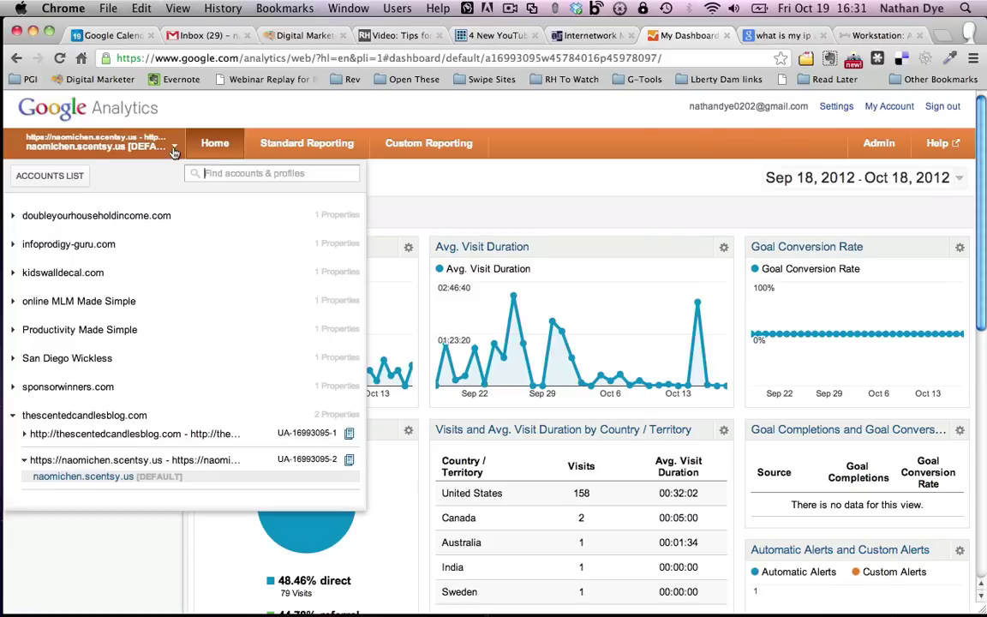
pyautogui.click(348, 463)
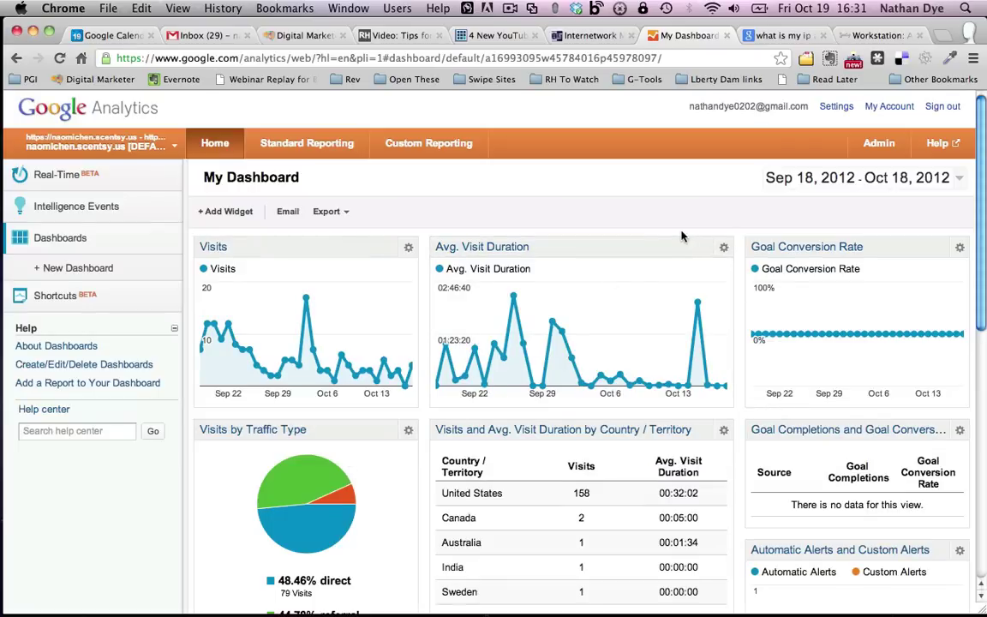
# Open the administration page of the consultant site's profile in Google Analytics and recheck its entry in the accounts list
pyautogui.click(879, 146)
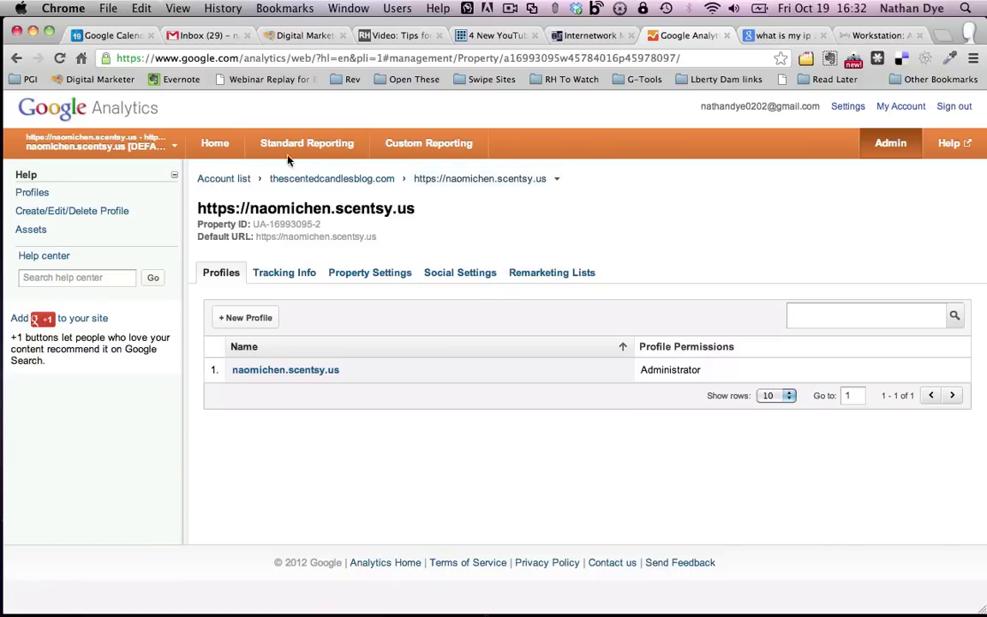
pyautogui.click(176, 147)
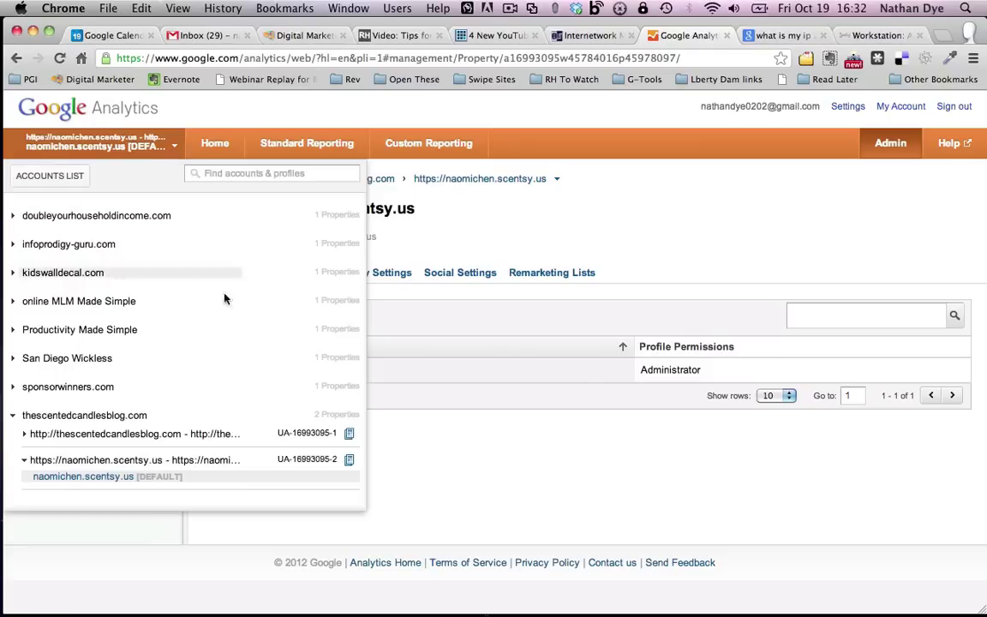
pyautogui.click(350, 461)
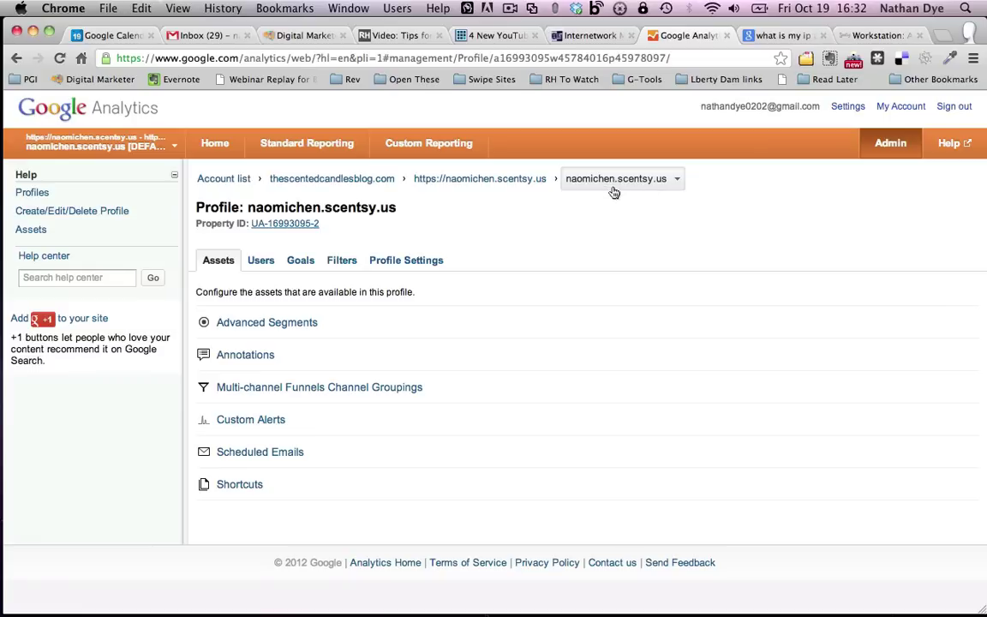
pyautogui.click(171, 150)
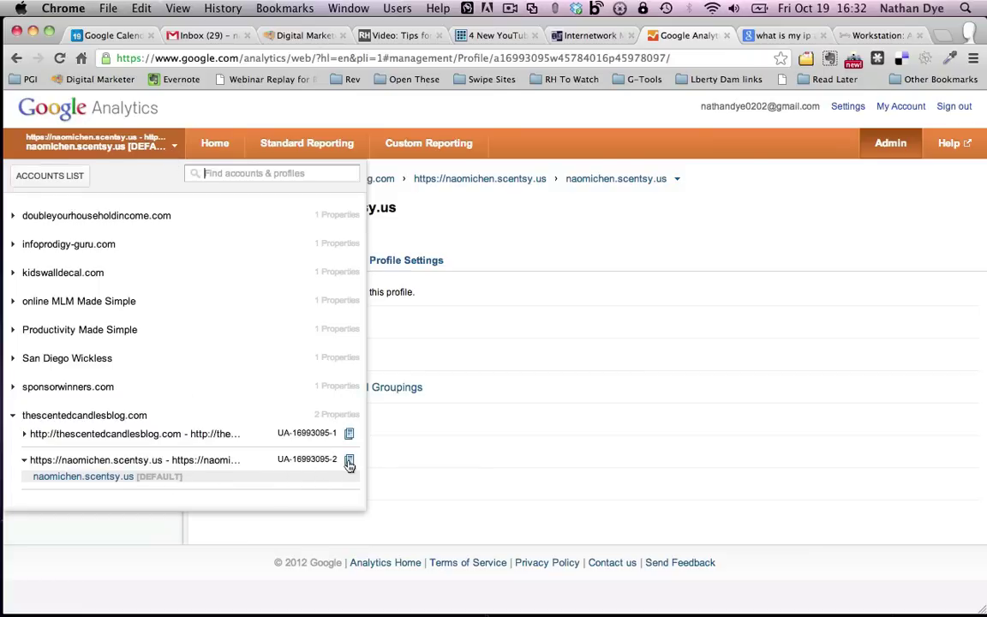
pyautogui.click(488, 209)
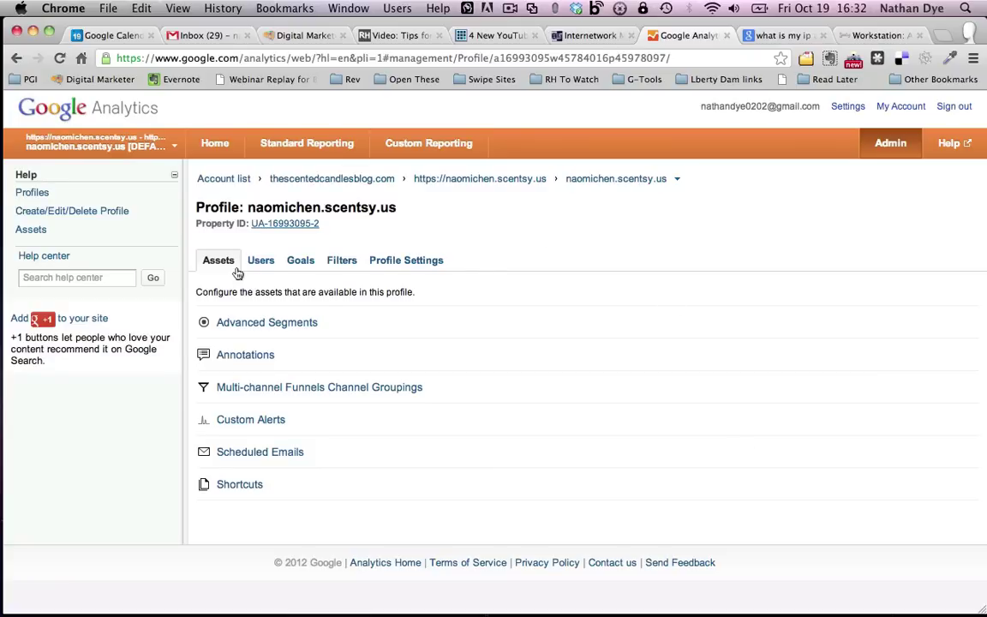
# Start a new filter for the consultant site's profile and name it "Home IP"
pyautogui.click(336, 262)
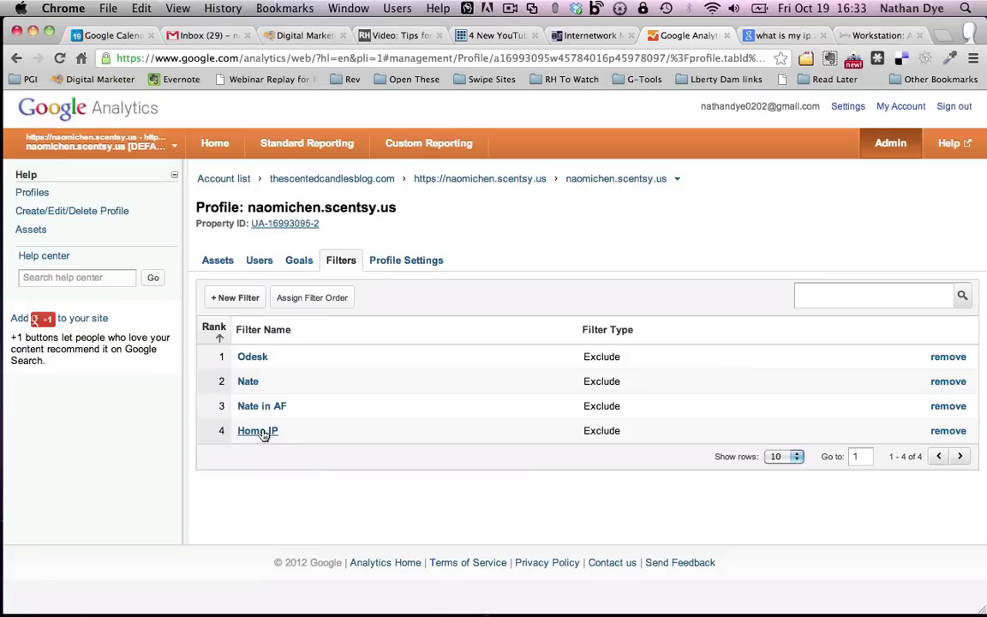
pyautogui.click(230, 300)
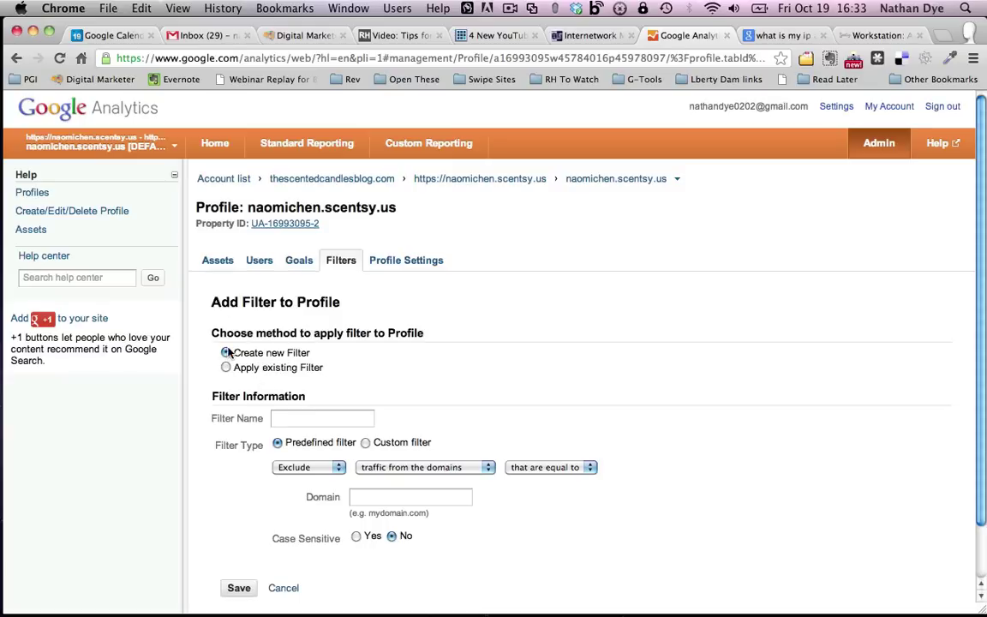
pyautogui.click(297, 417)
pyautogui.write('Home IP')
# Set the predefined Home IP filter to exclude traffic from the IP addresses
pyautogui.scroll(-3, 841, 408)
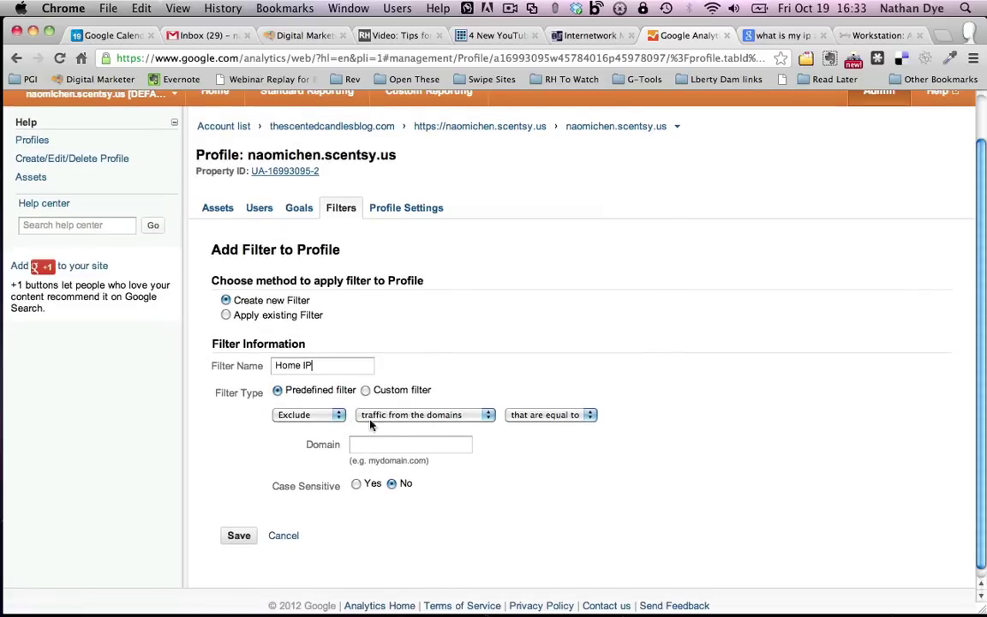
pyautogui.click(490, 418)
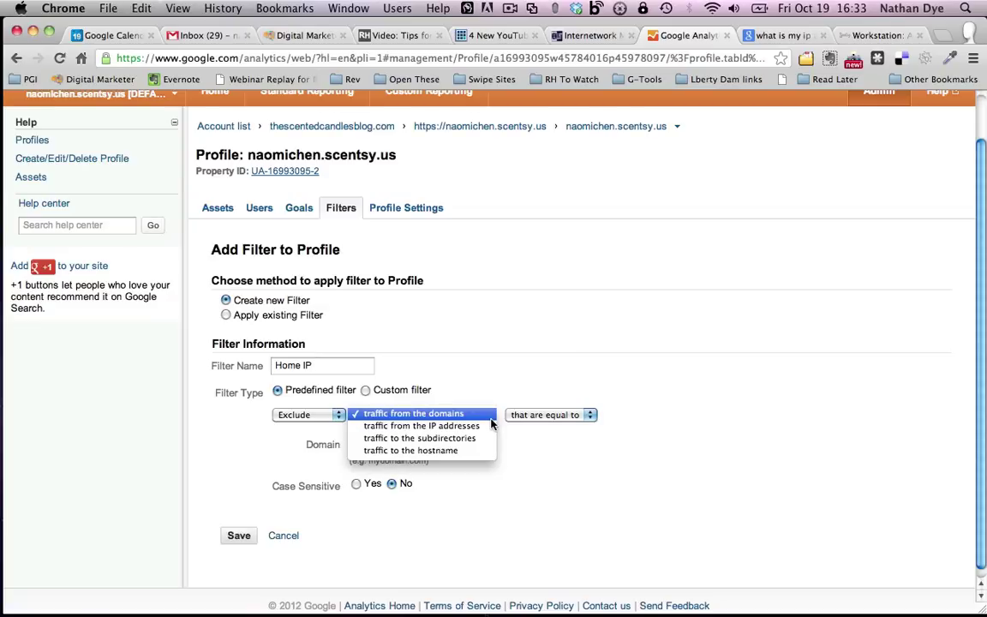
pyautogui.click(485, 431)
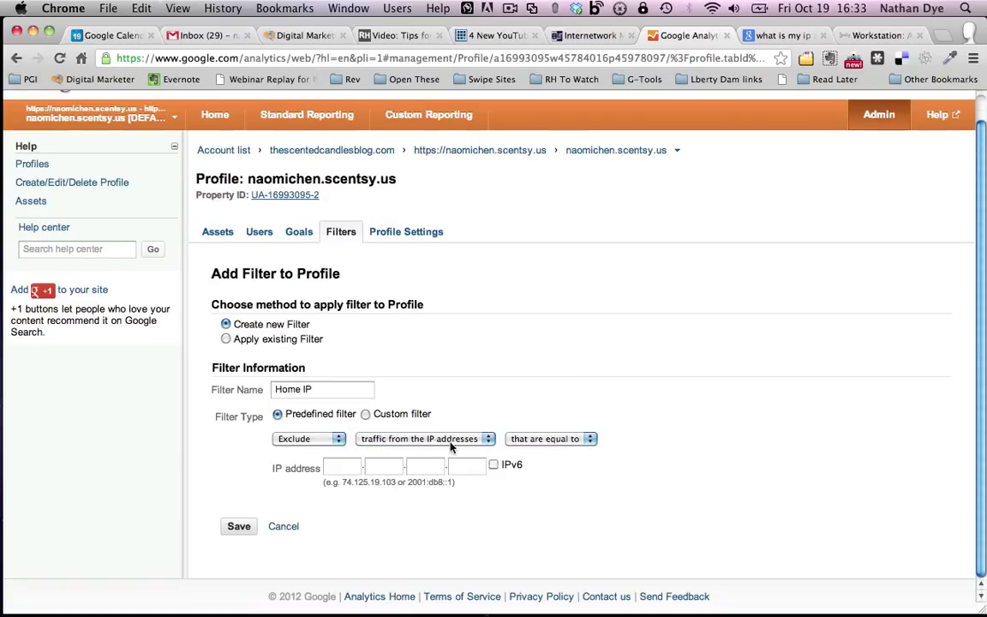
pyautogui.click(489, 441)
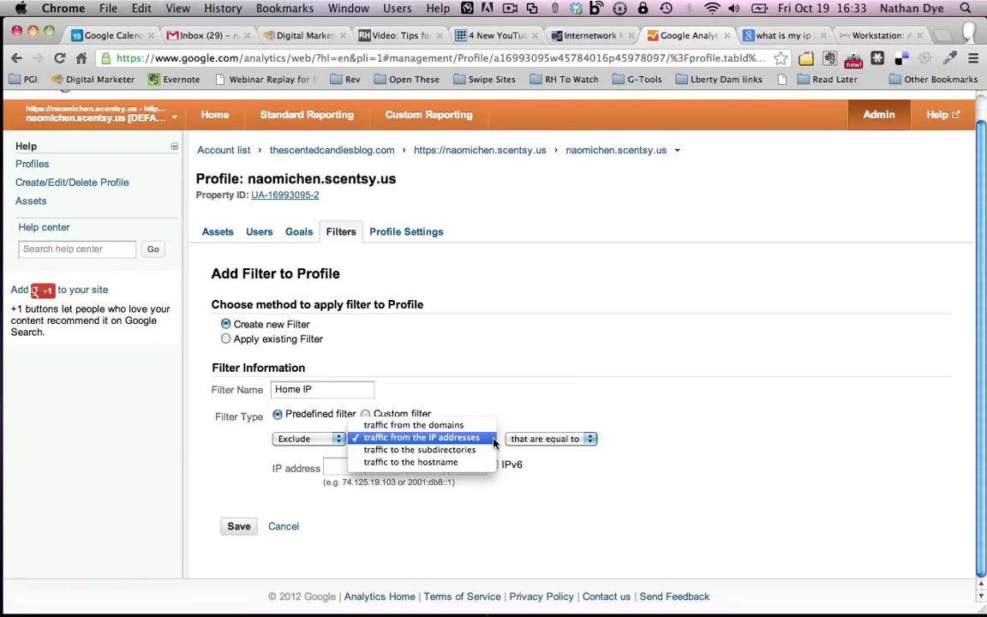
pyautogui.click(462, 438)
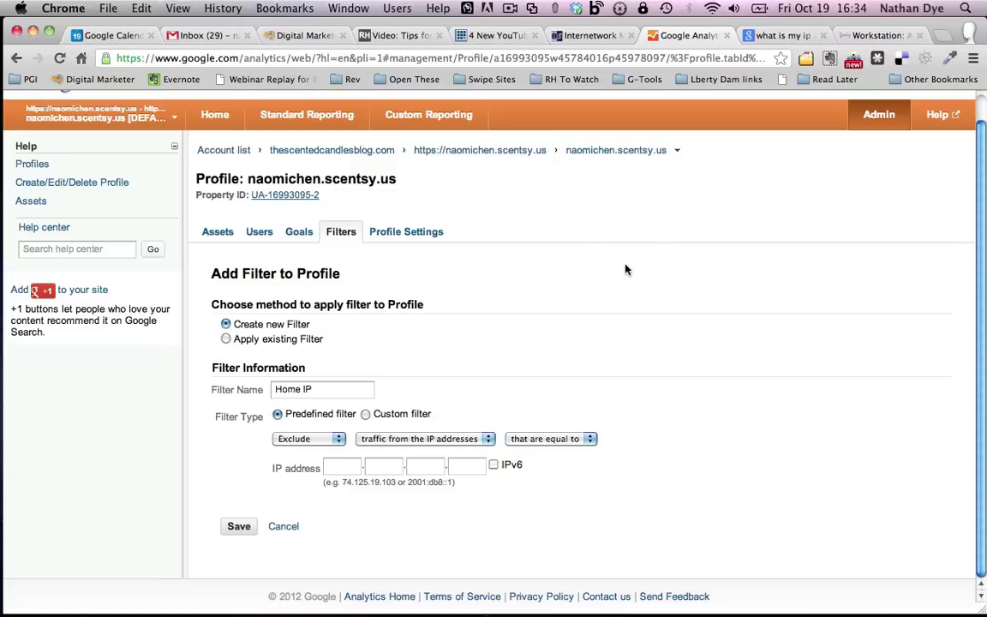
# Look up the home IP address with a Google search for "what is my", and return to the Google Analytics filter form
pyautogui.press('super+t')
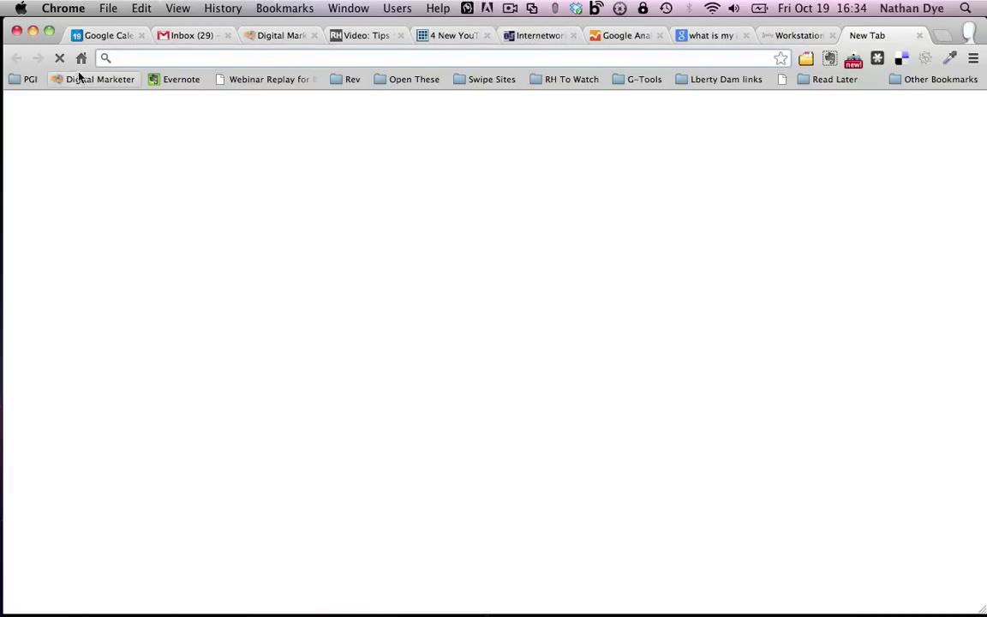
pyautogui.click(217, 236)
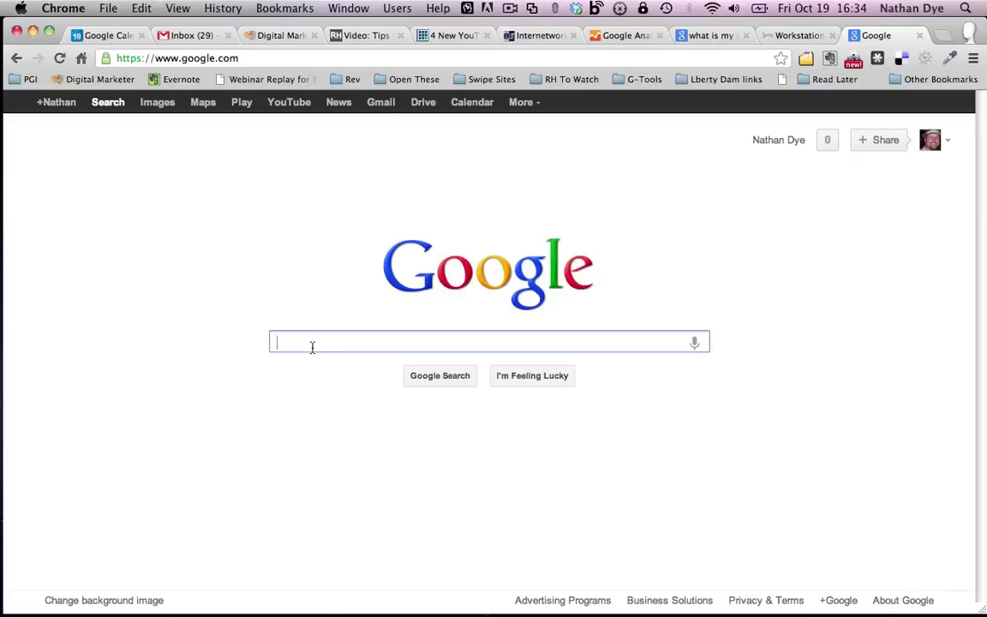
pyautogui.write('what is my')
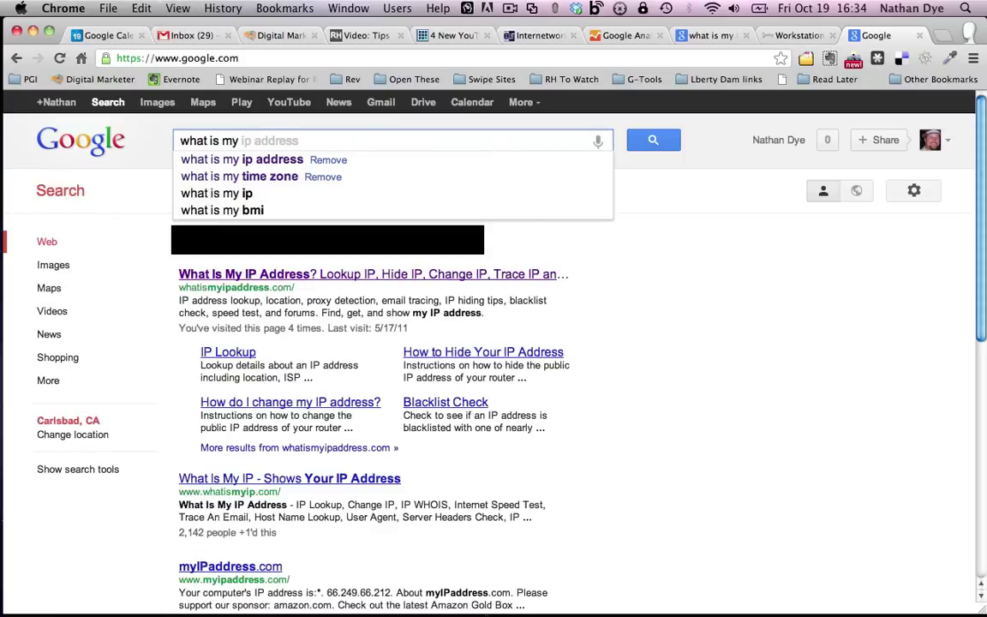
pyautogui.click(919, 36)
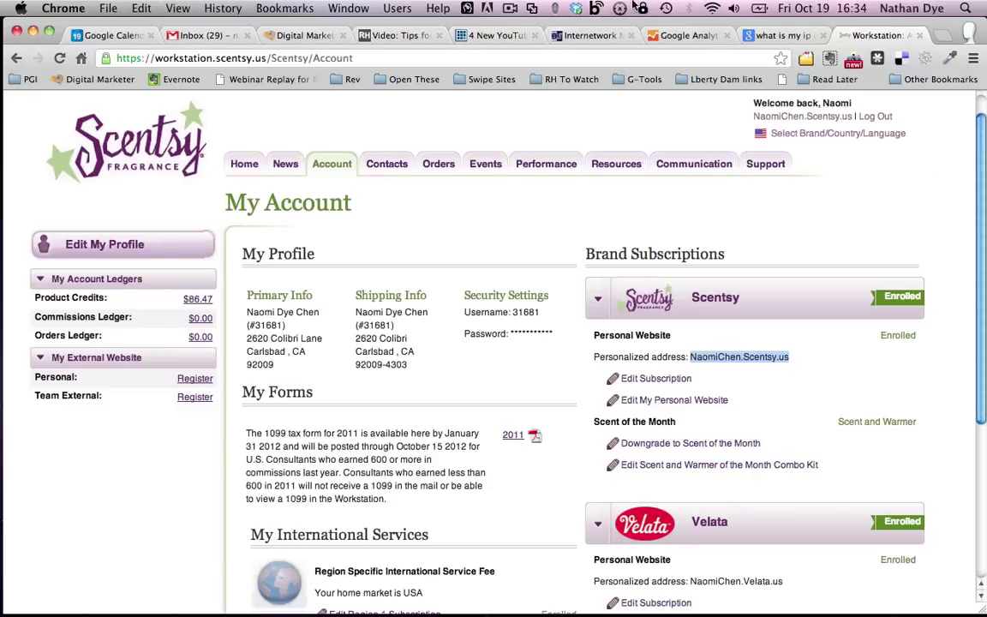
pyautogui.click(677, 35)
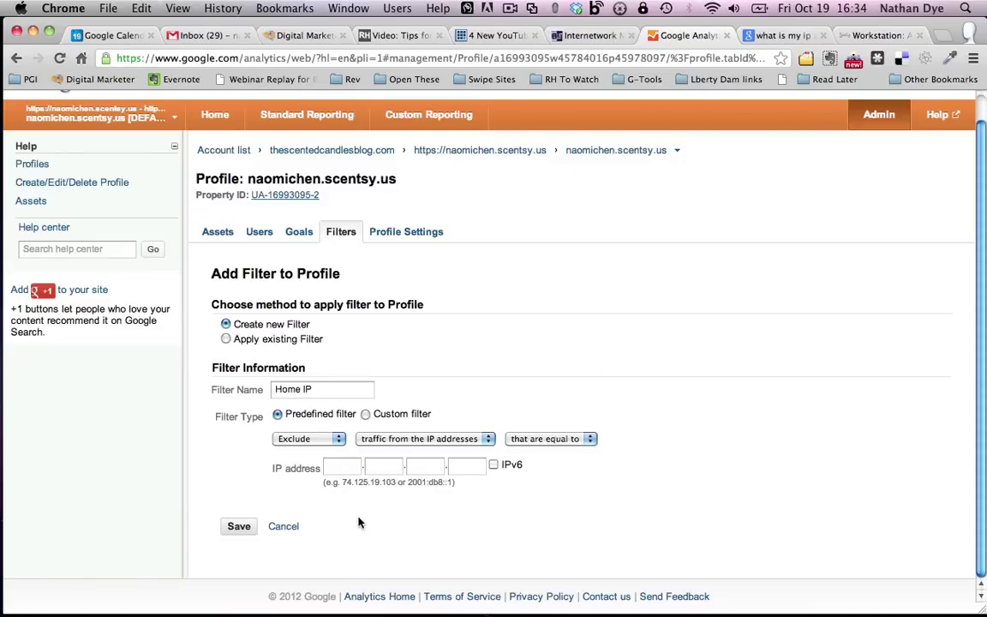
# Set the Home IP filter's IP address to the example address 74.125.19.103
pyautogui.click(339, 463)
pyautogui.write('74.')
pyautogui.write('125.')
pyautogui.write('19.')
pyautogui.write('103')
pyautogui.moveTo(395, 485); pyautogui.dragTo(332, 483)
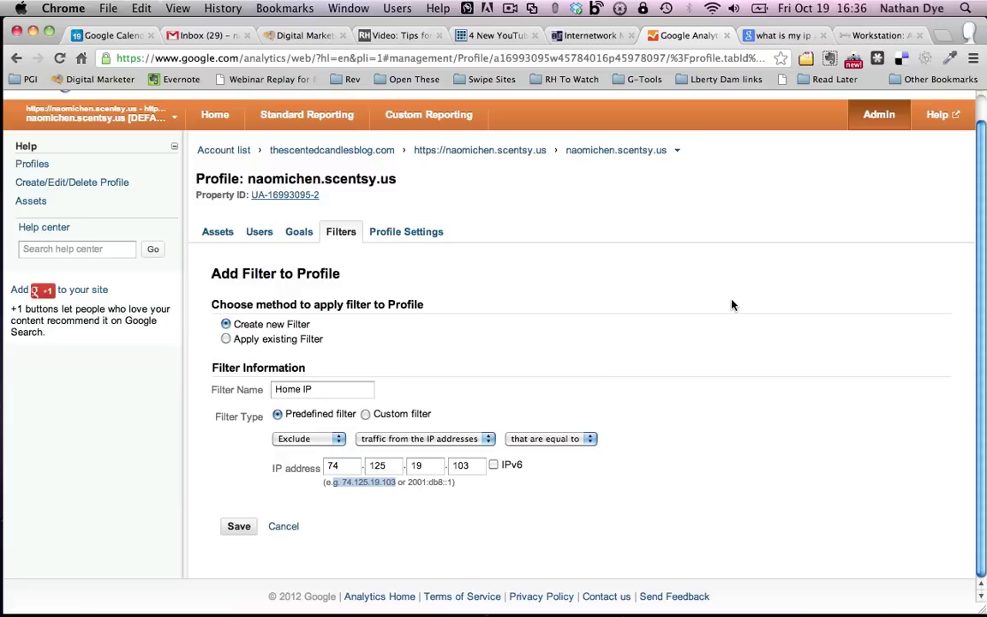
# Search YouTube in a new browser tab for "google analytics tutorial 2012" and look through the tutorial videos
pyautogui.press('super+t')
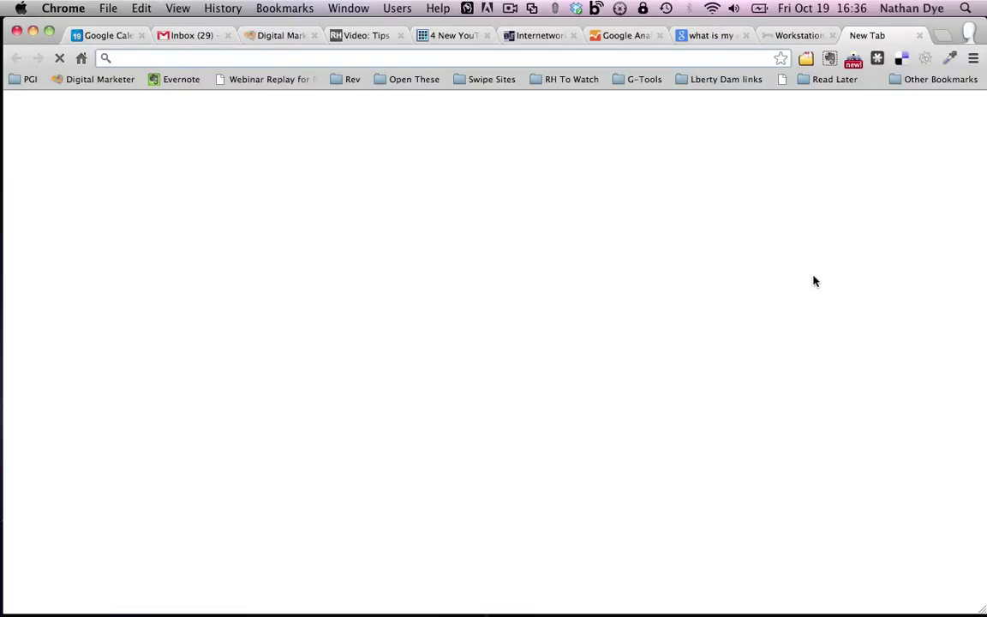
pyautogui.write('youtube')
pyautogui.press('Return')
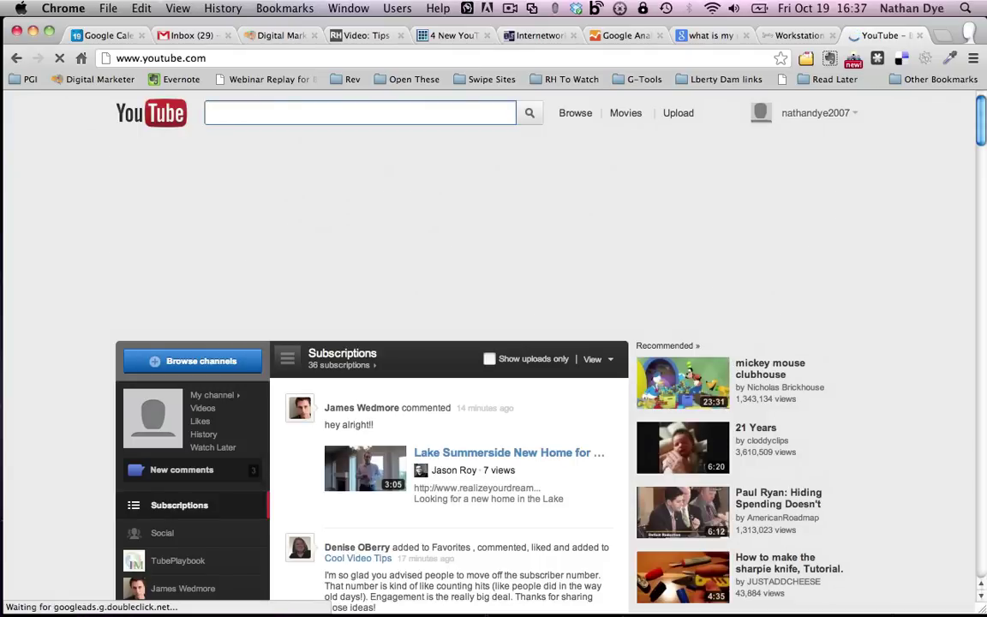
pyautogui.write('google analy')
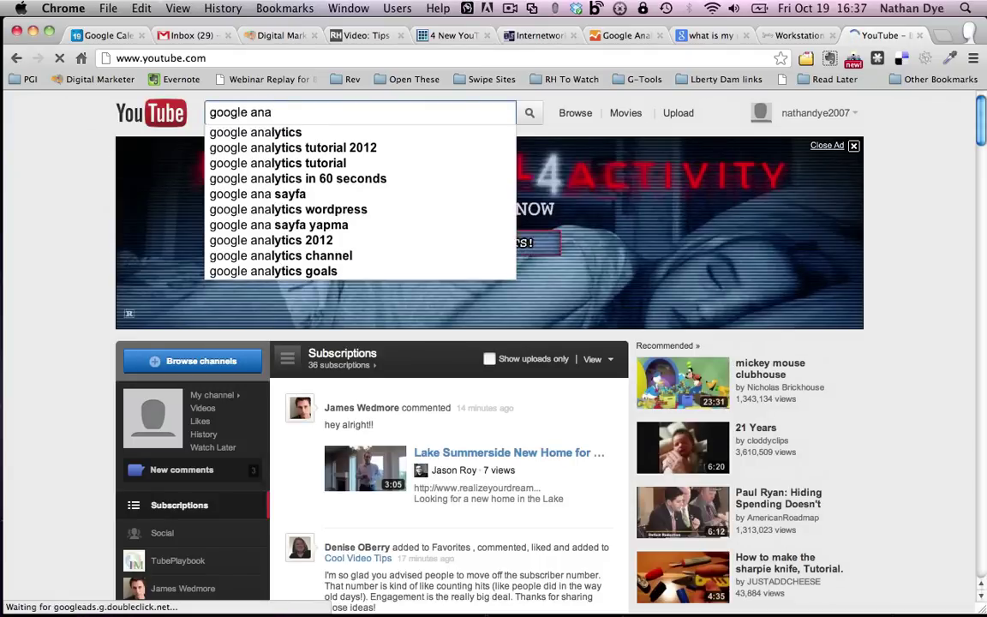
pyautogui.click(344, 149)
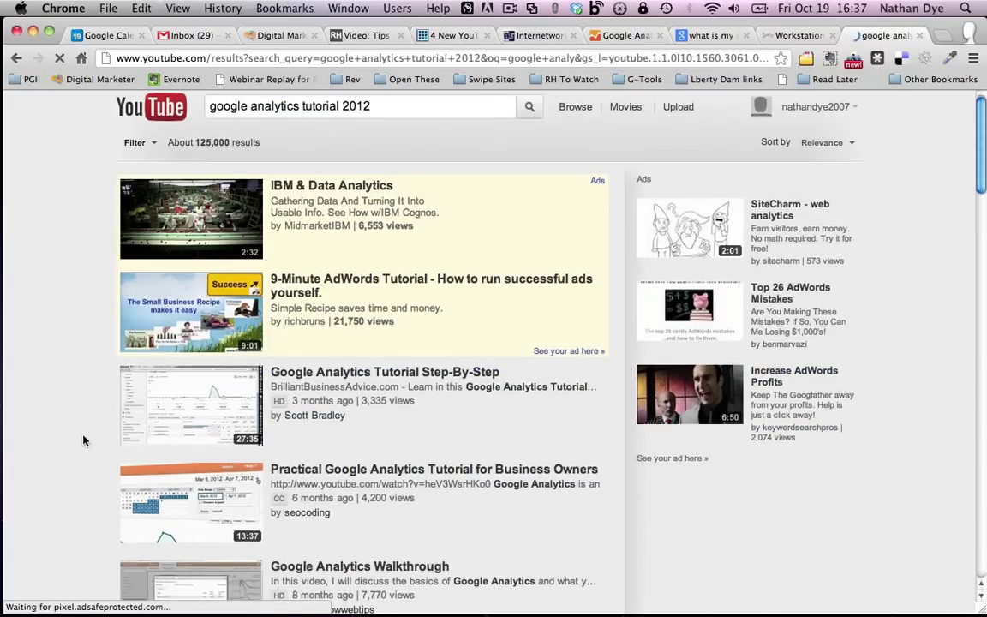
pyautogui.scroll(-4, 72, 436)
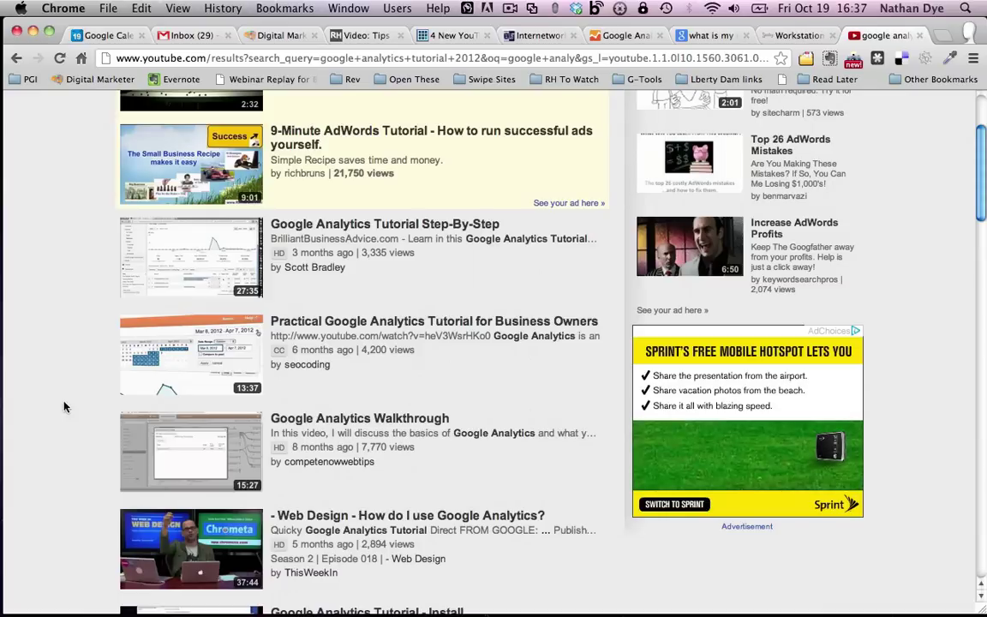
pyautogui.scroll(-3, 63, 407)
pyautogui.scroll(1, 62, 404)
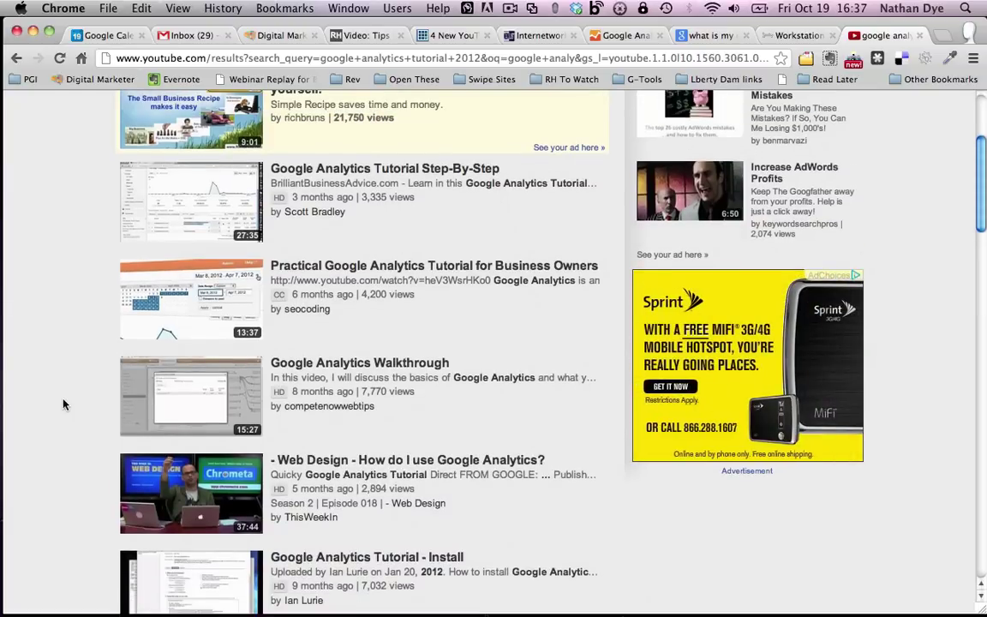
pyautogui.scroll(3, 62, 404)
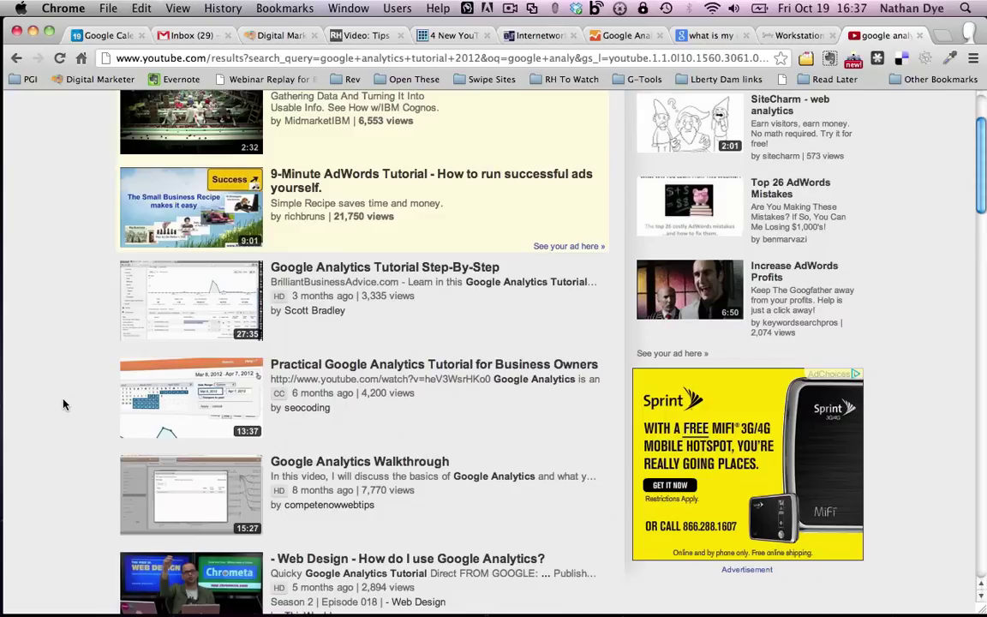